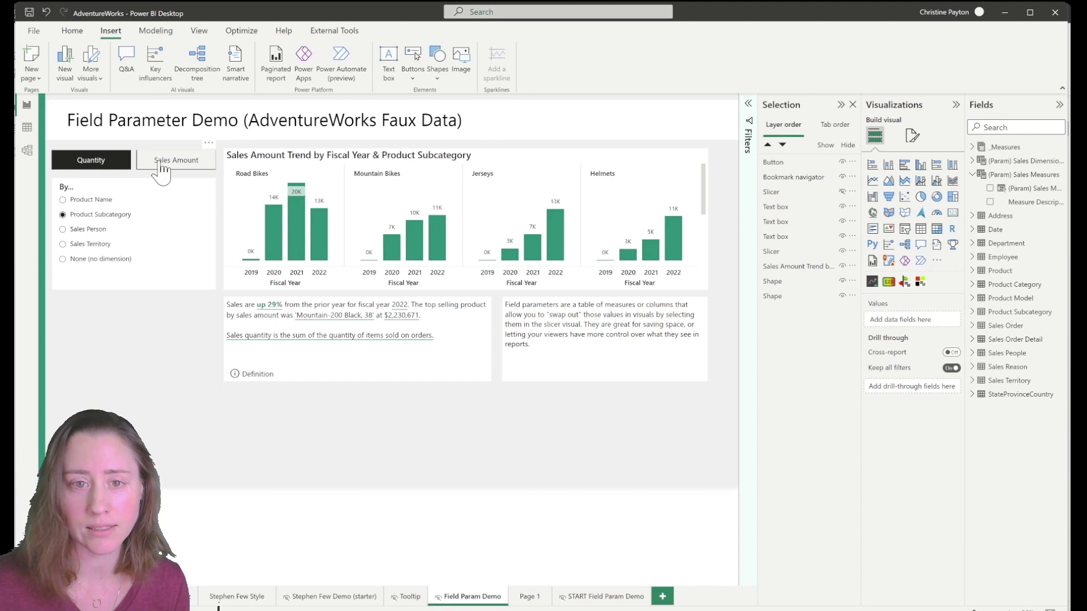
- Show Sales Amount and break the trend charts down by Product Name
click(194, 172)
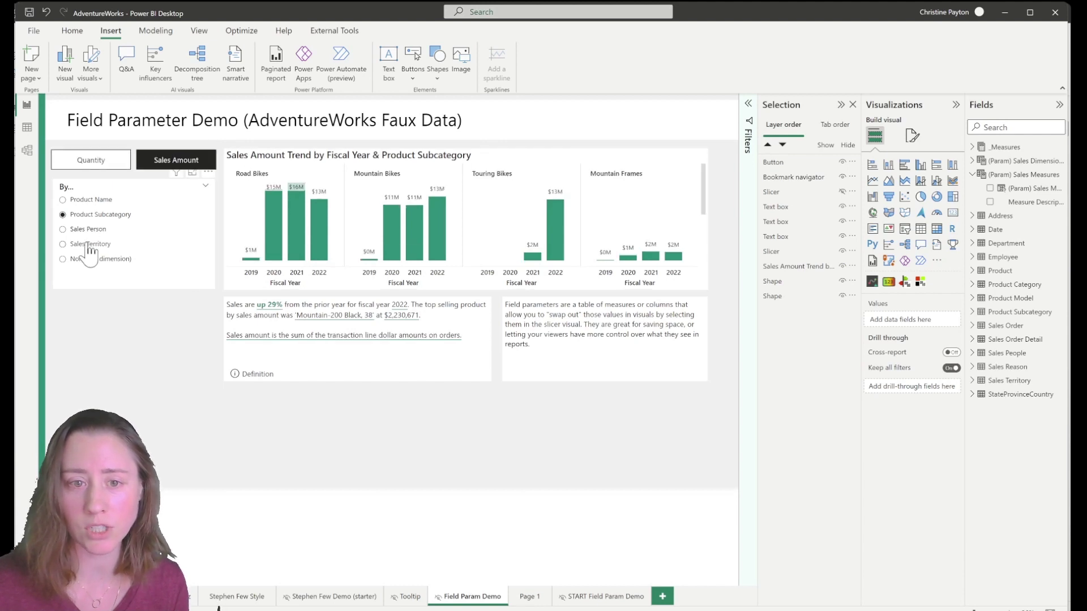
click(83, 202)
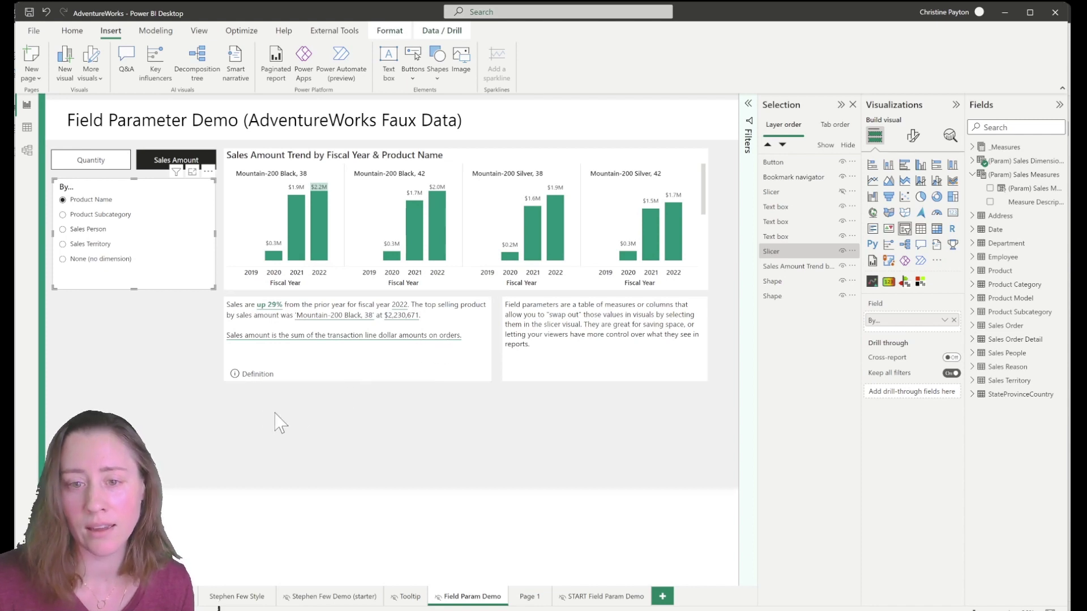
- Check the Definition tooltip, switch the report to Quantity, and deselect the slicer
mouse_move(236, 376)
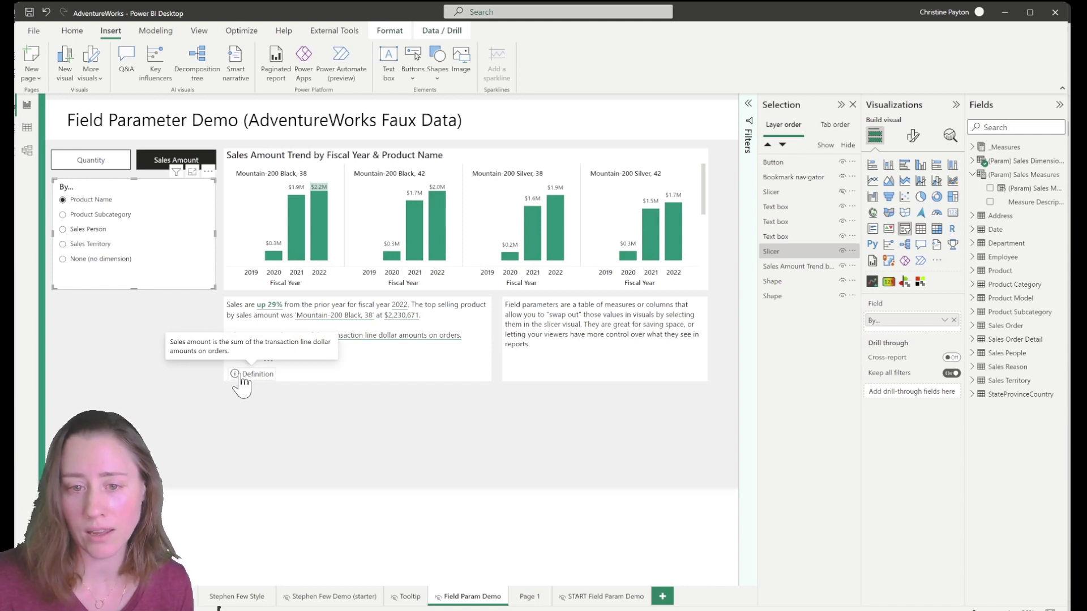
click(88, 166)
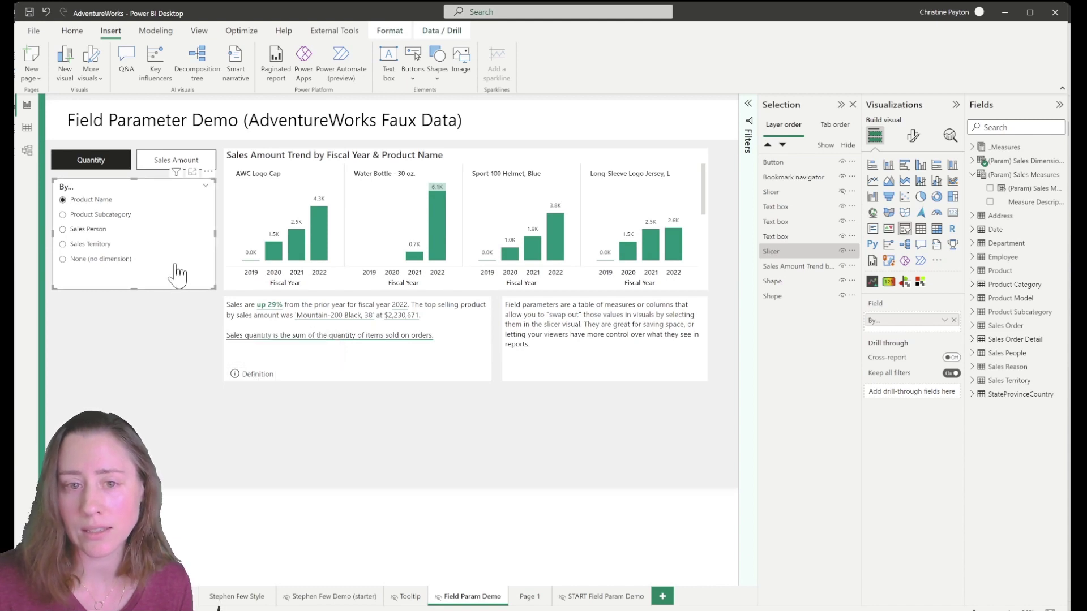
click(175, 369)
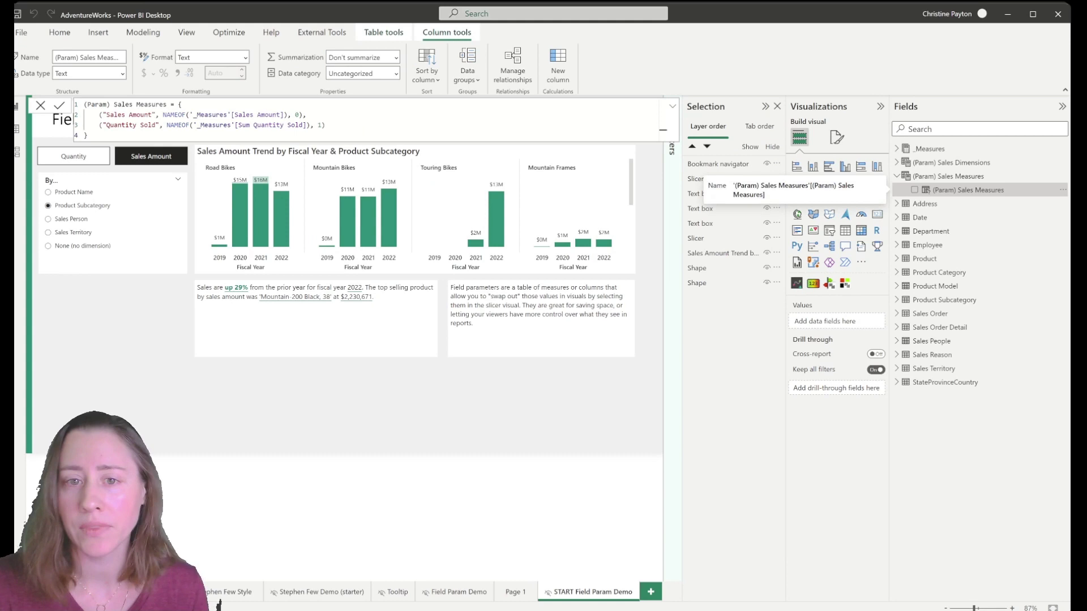
- Collapse the parameter formula to one line and select the (Param) Sales Measures table
click(672, 108)
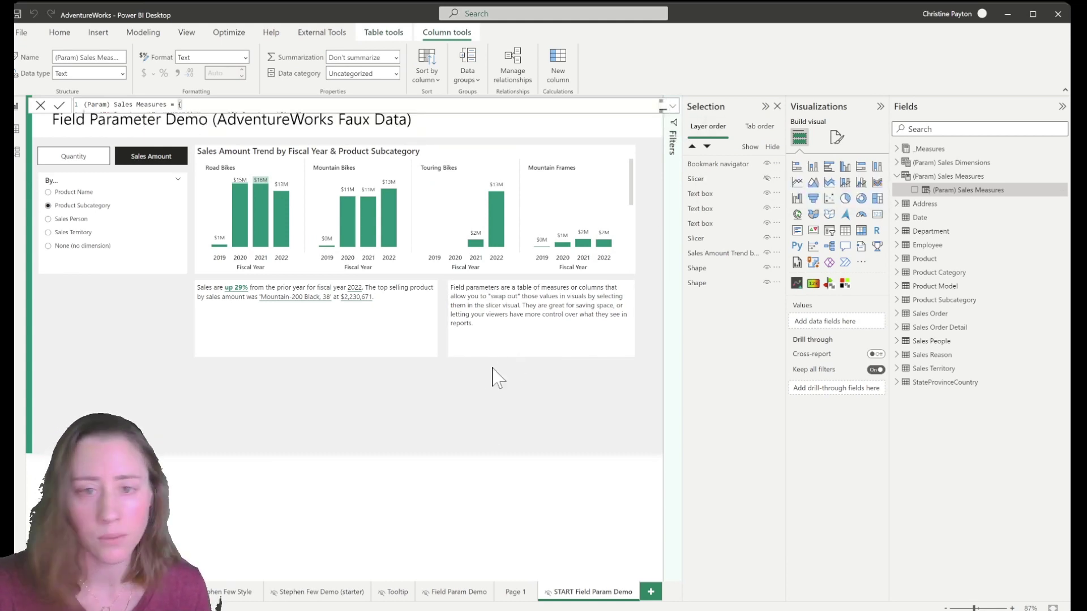
click(951, 176)
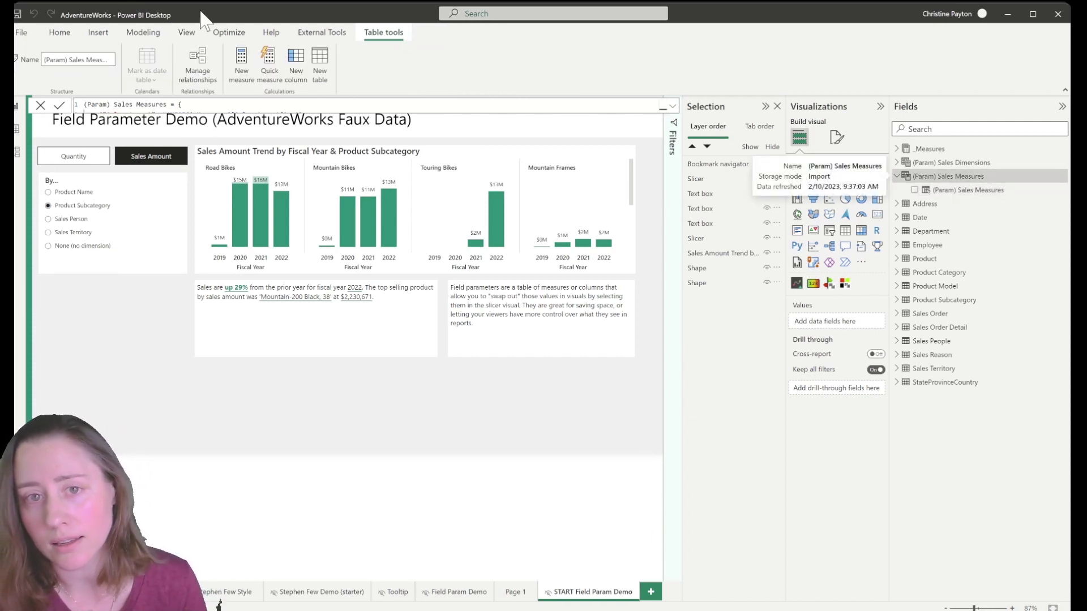
- View (Param) Sales Measures in Data view, inspect its Order column, and place the cursor after Sales Amount's 0
click(22, 130)
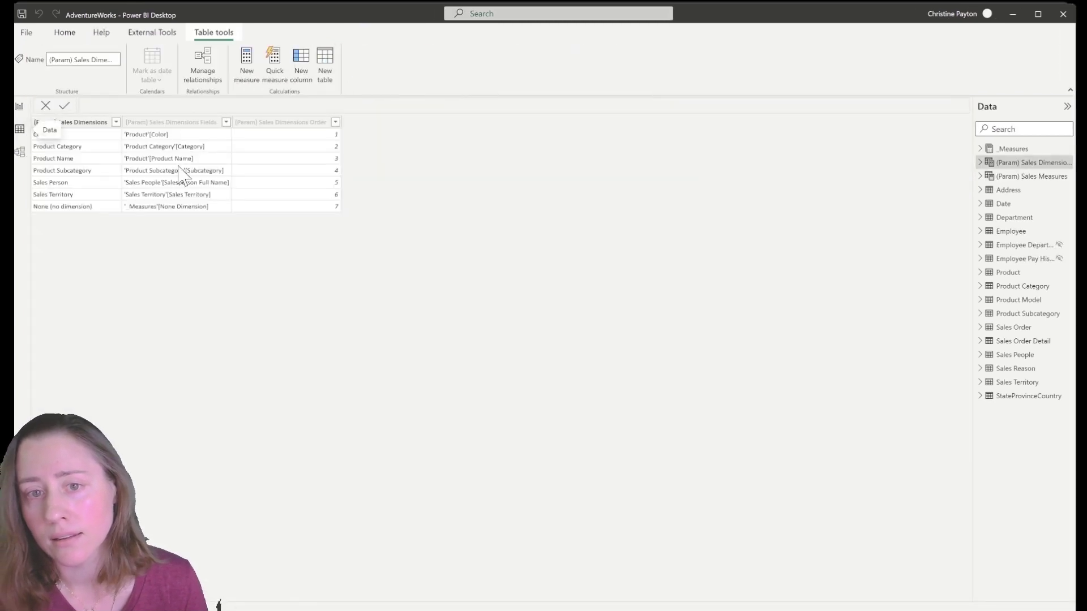
click(1031, 176)
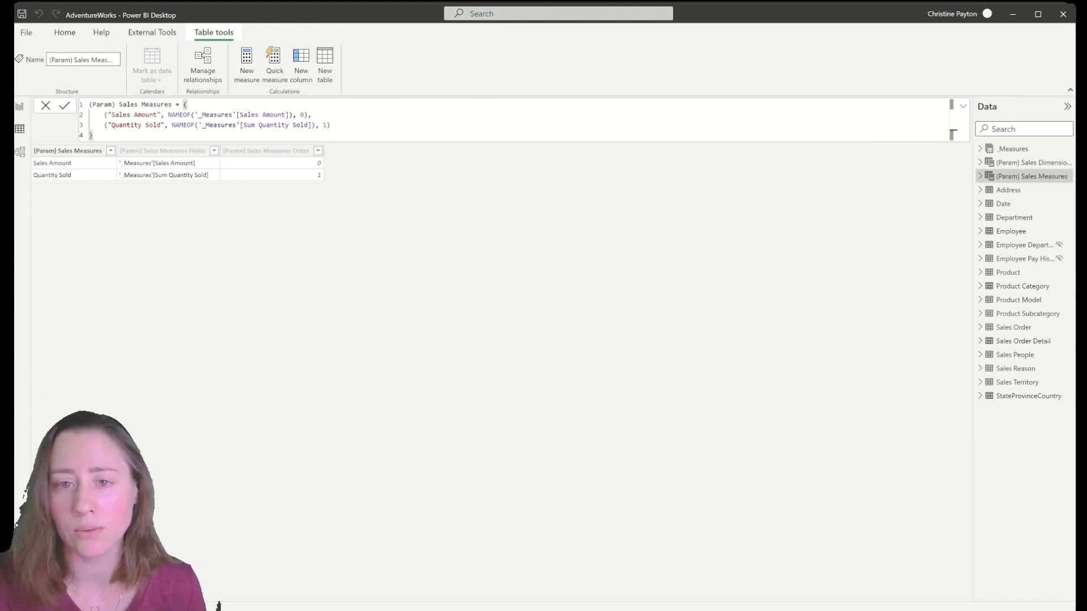
click(304, 152)
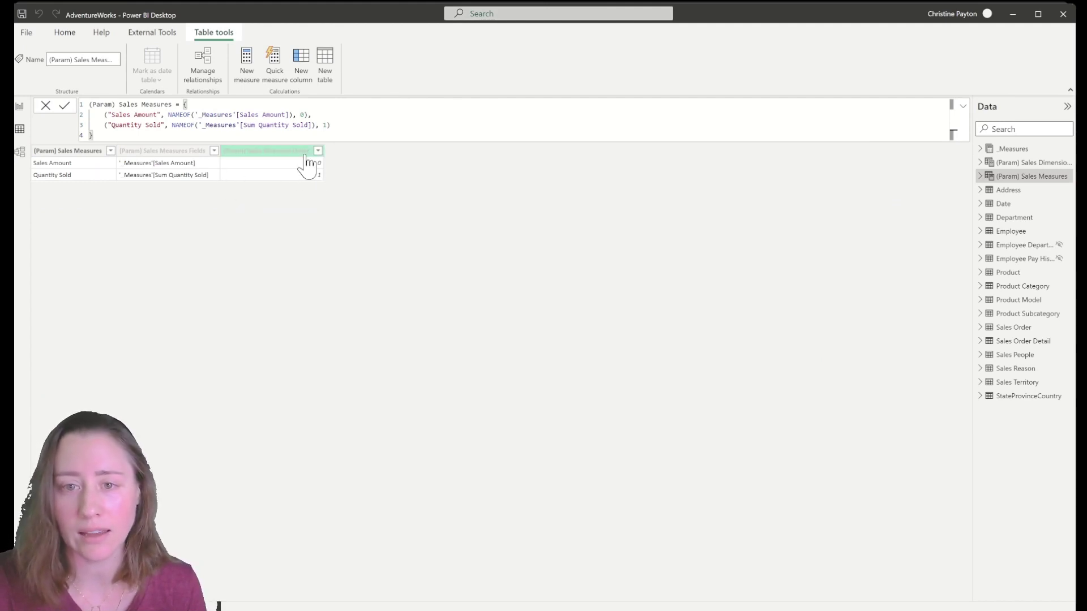
click(485, 181)
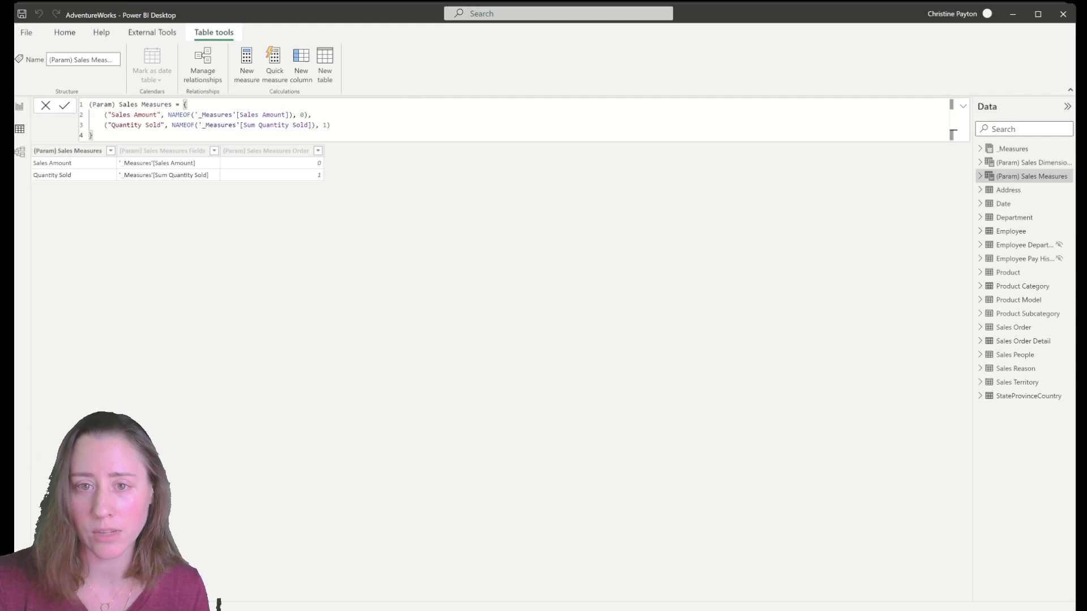
click(303, 115)
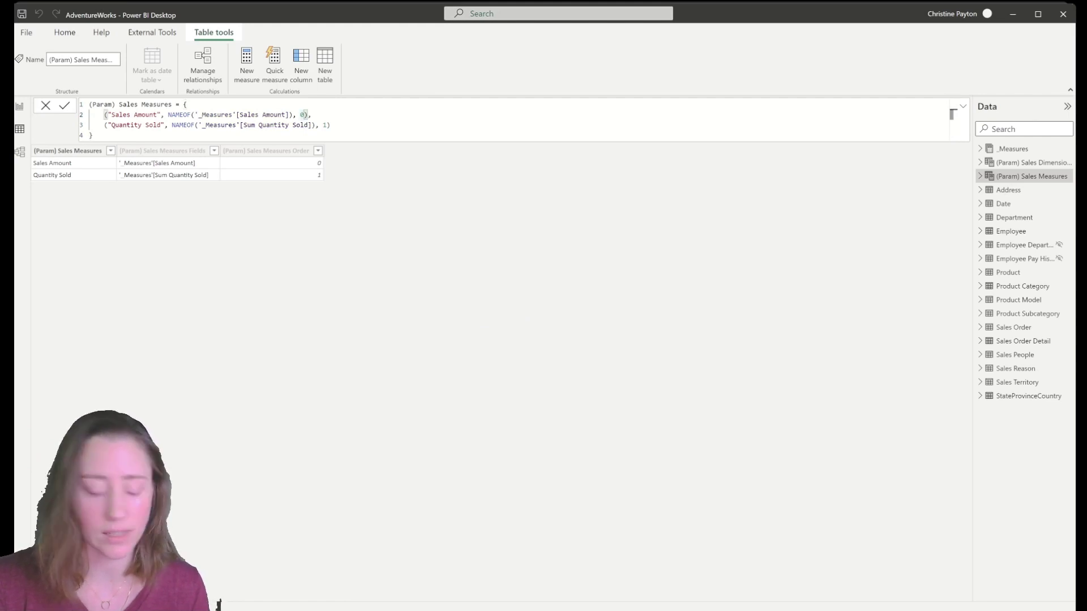
- Append "Sales amount is a sum of transaction line amount." as Sales Amount's fourth value
text(,)
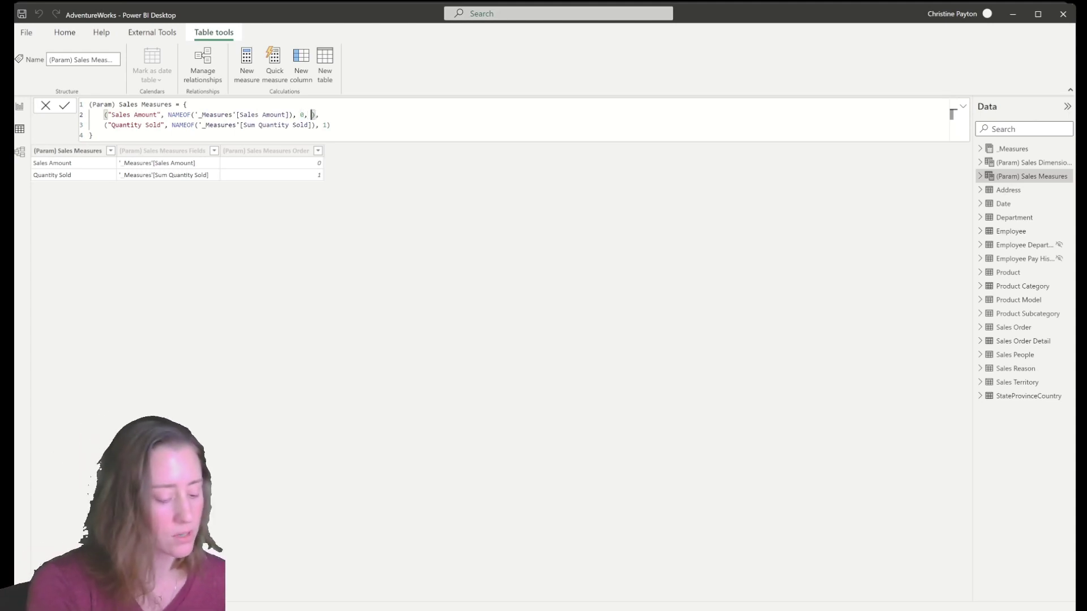
text( ")
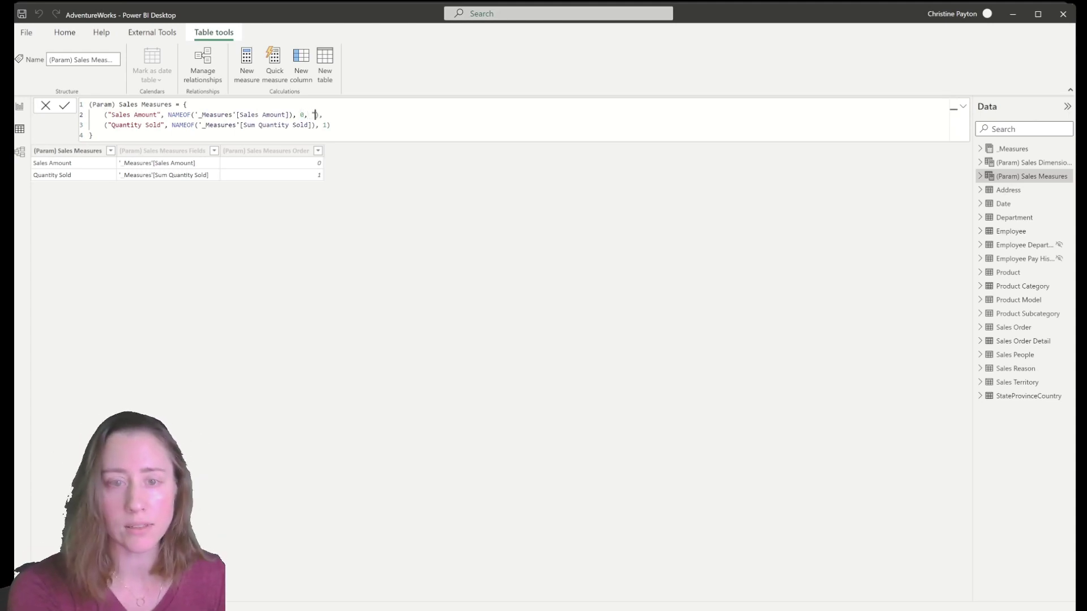
text(Sal)
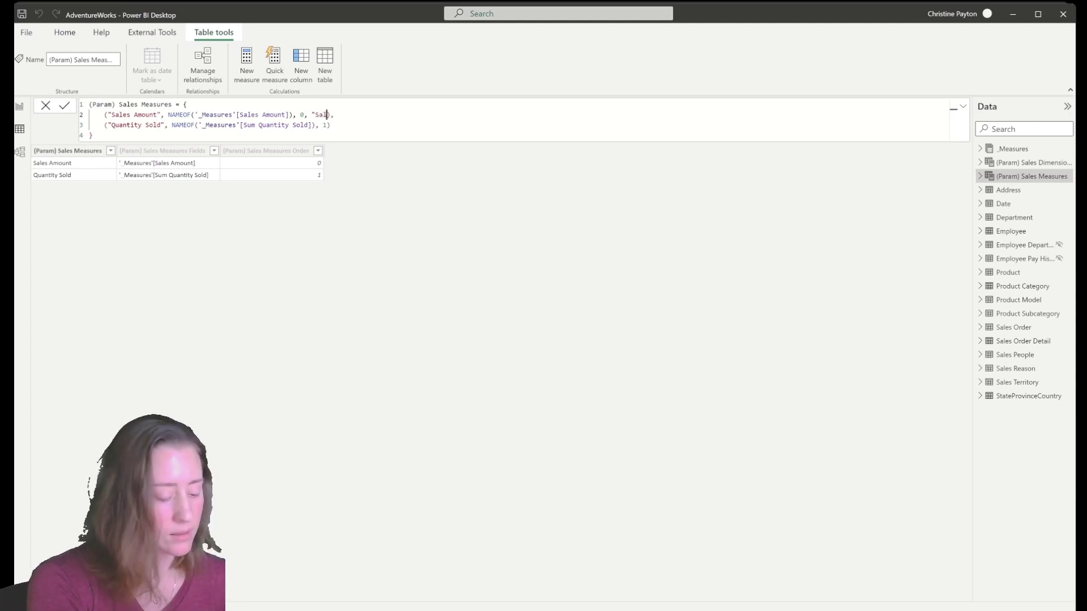
text(es amount is )
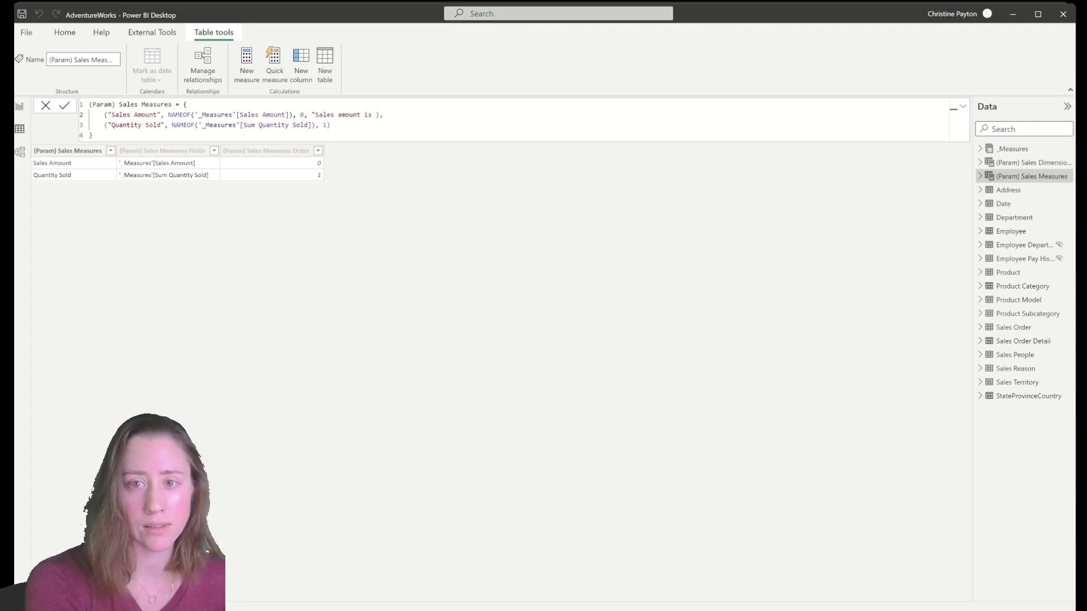
text(a sum of t)
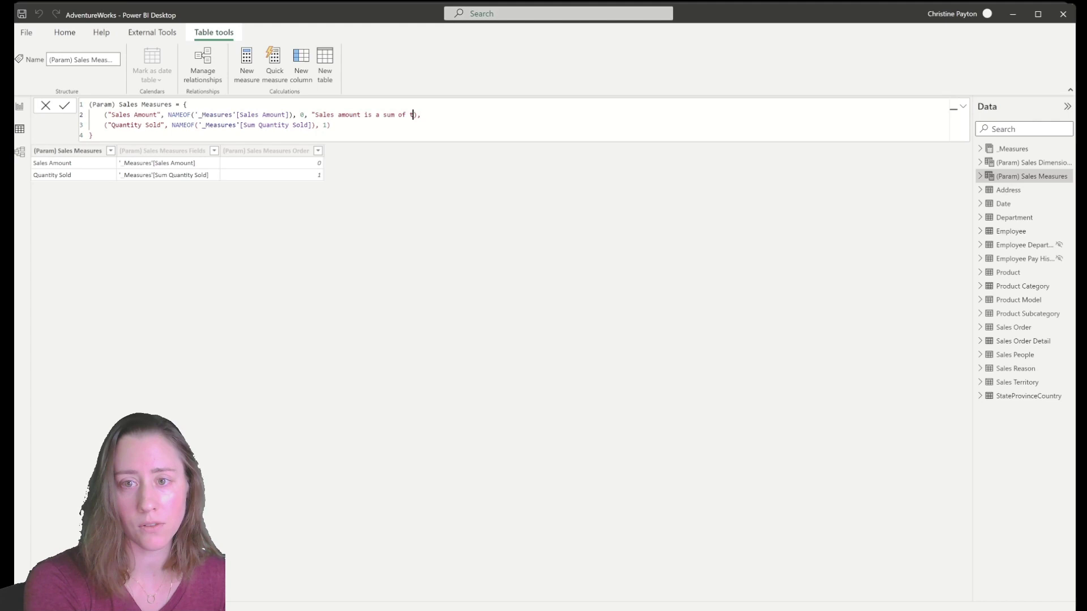
text(ransaction line am)
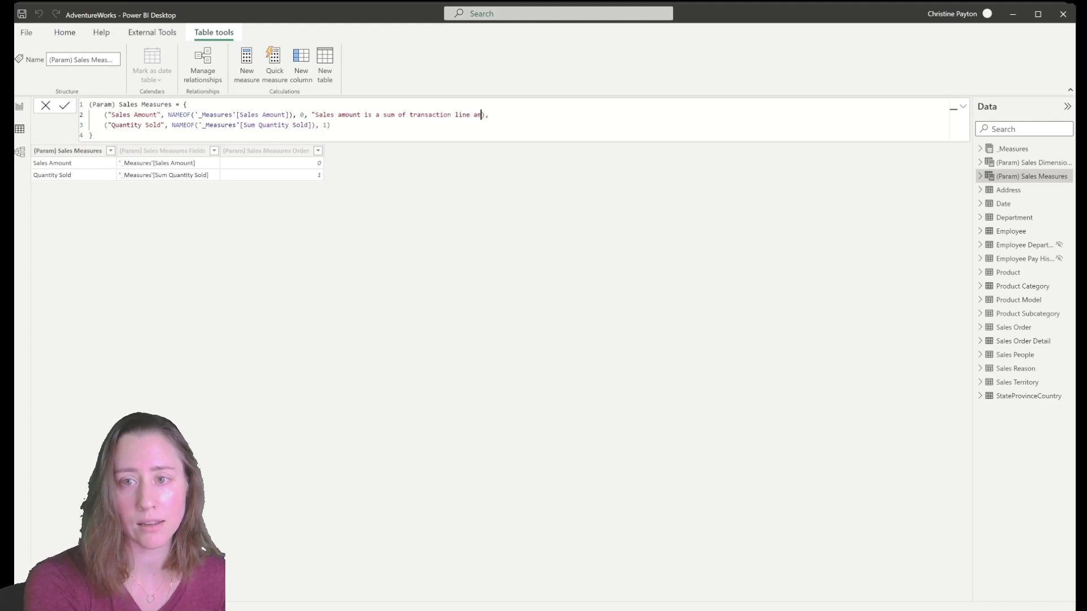
text(ount. )
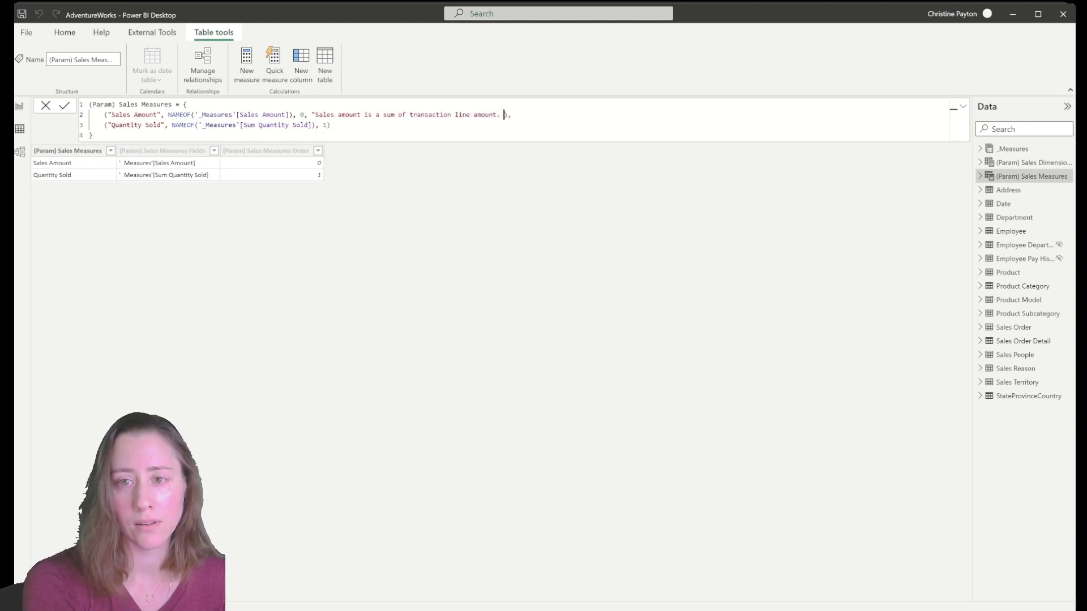
text(")
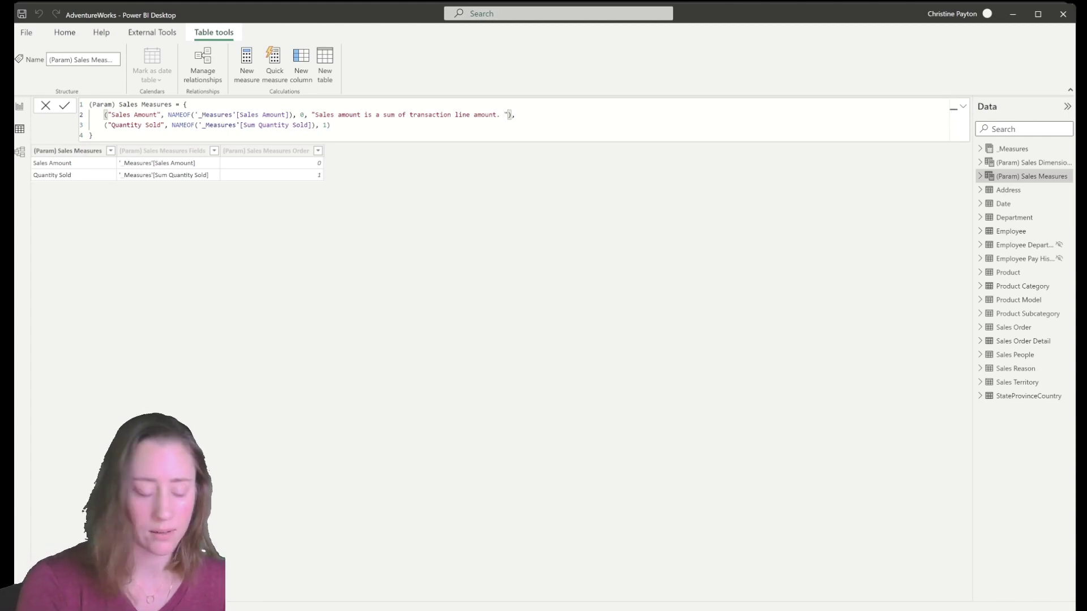
key(Left)
key(BackSpace)
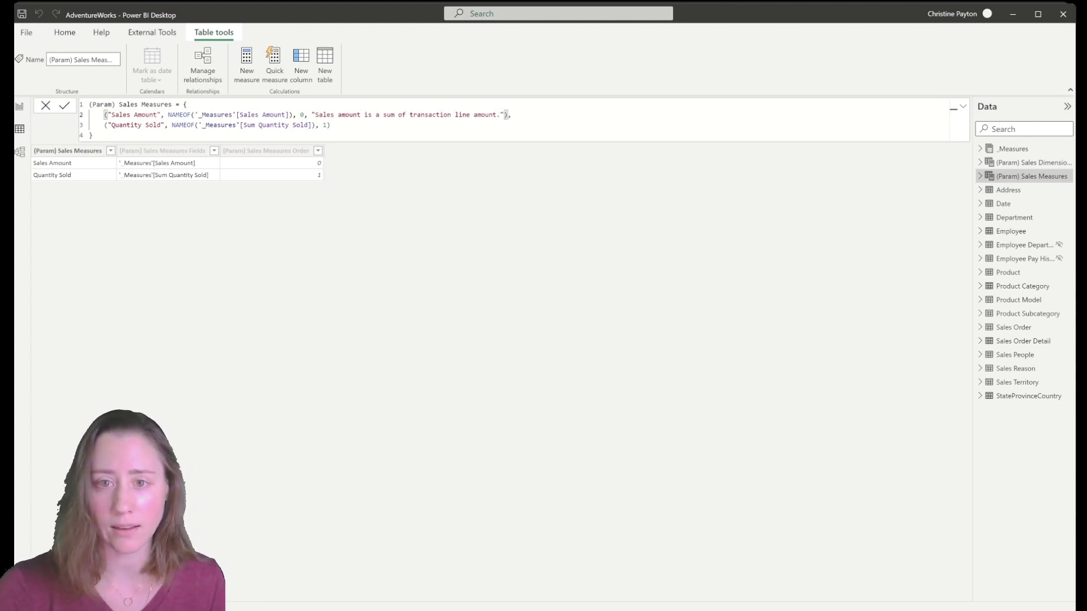
key(Down)
key(Left)
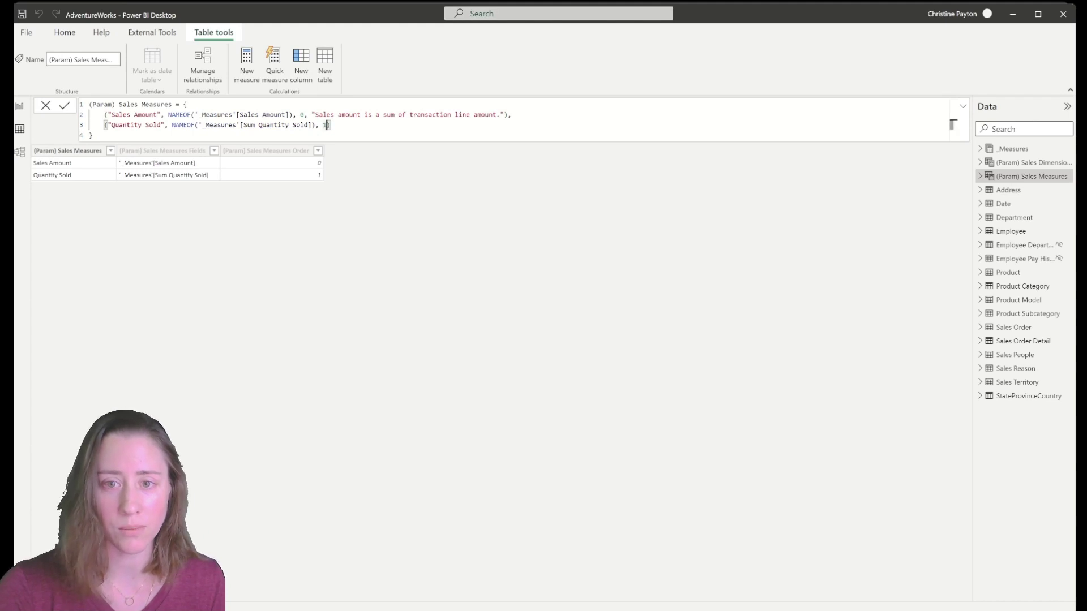
- Add "Sales quantity is a sum of transaction line quantity." as Quantity Sold's fourth value
text(, )
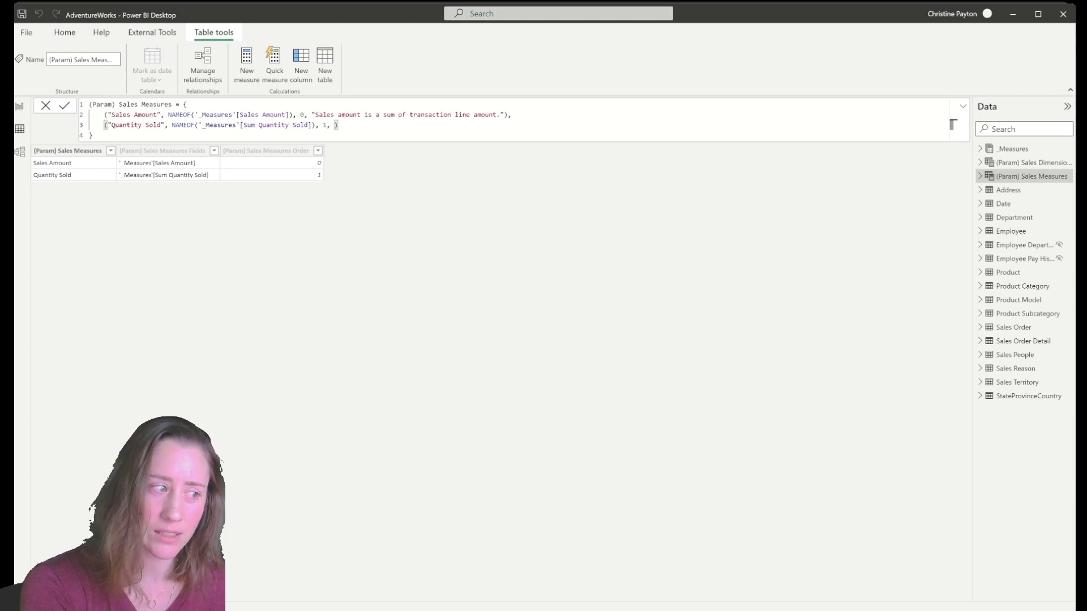
text(")
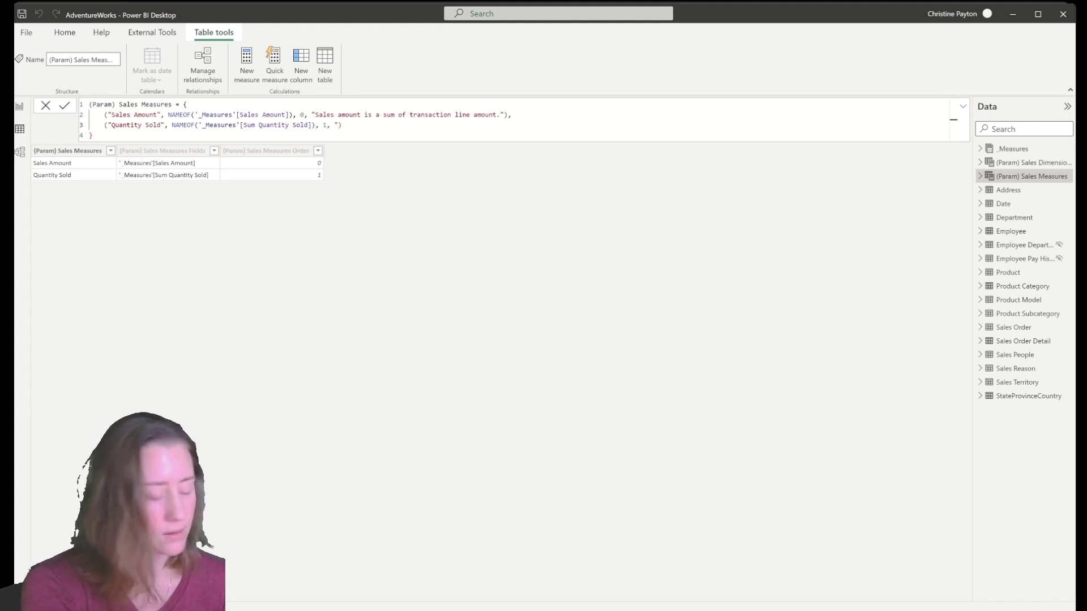
text(Sales )
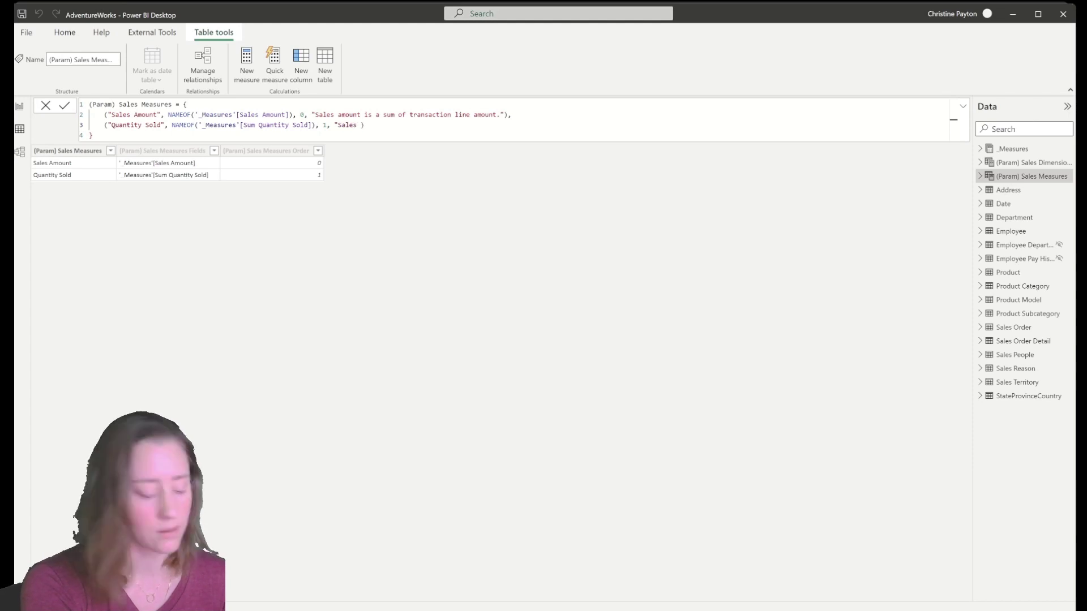
text(quantity is )
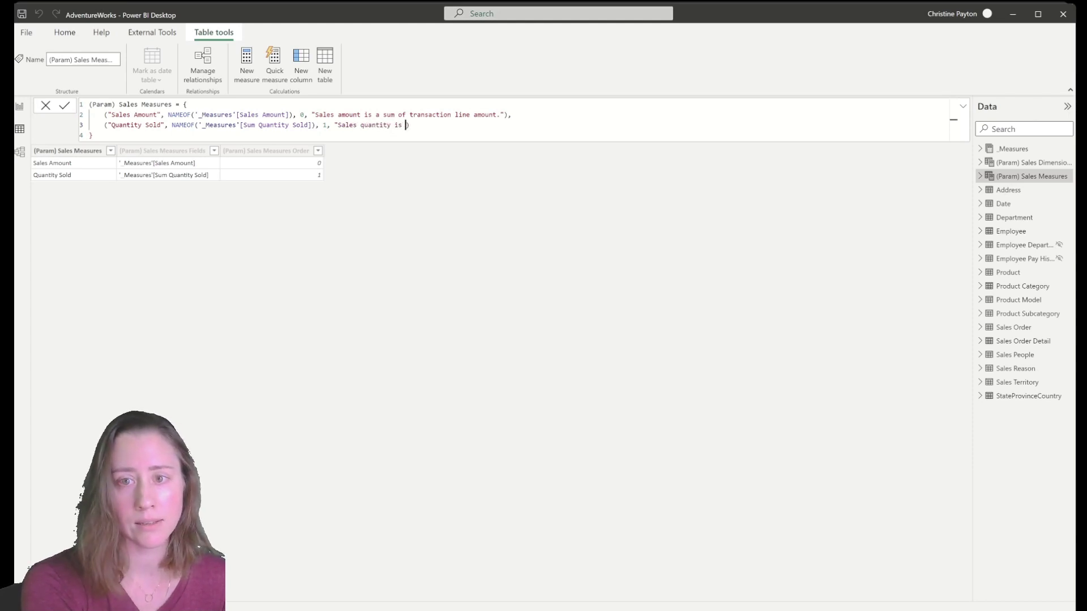
text(a sum of )
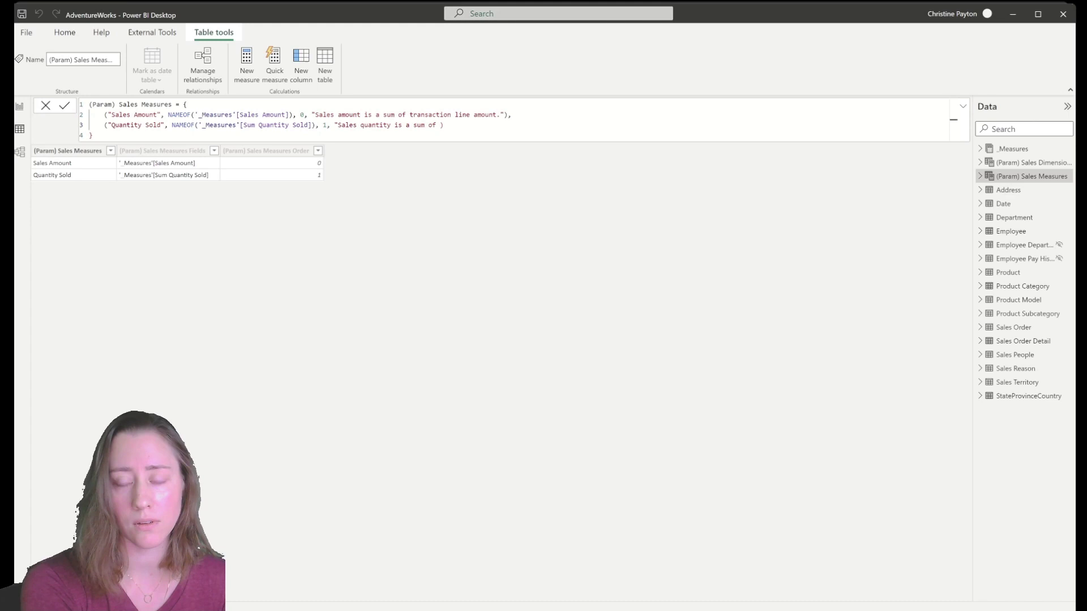
text(transaction lin)
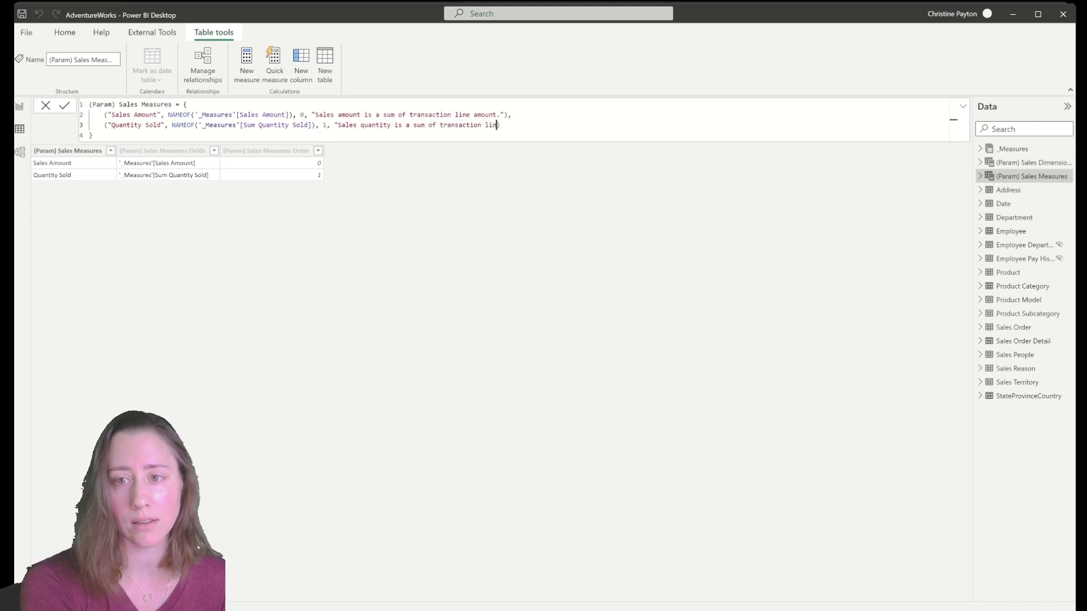
text(e quantity)
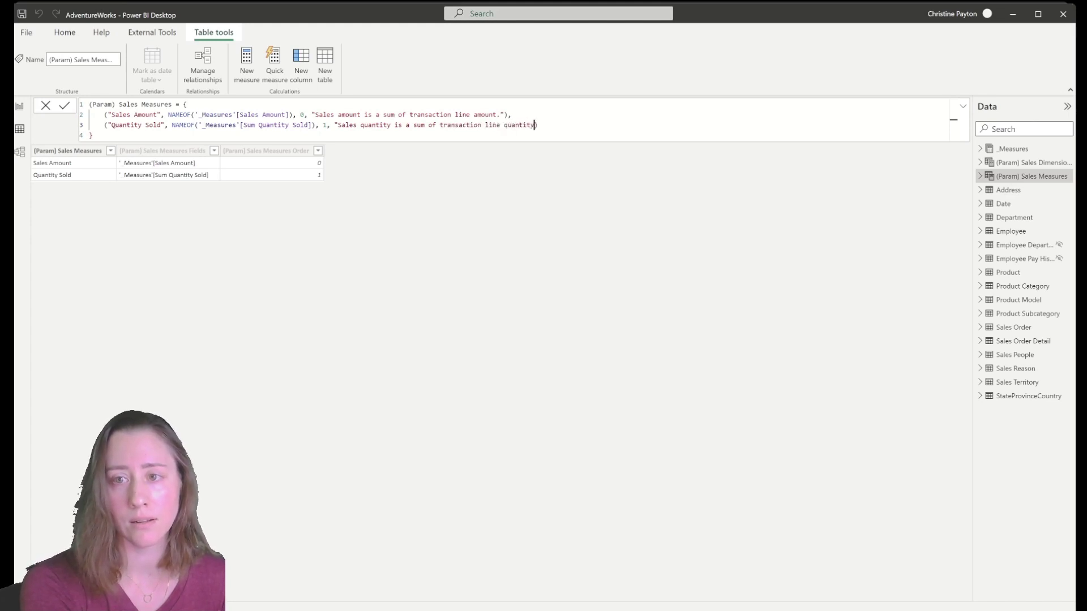
text(.")
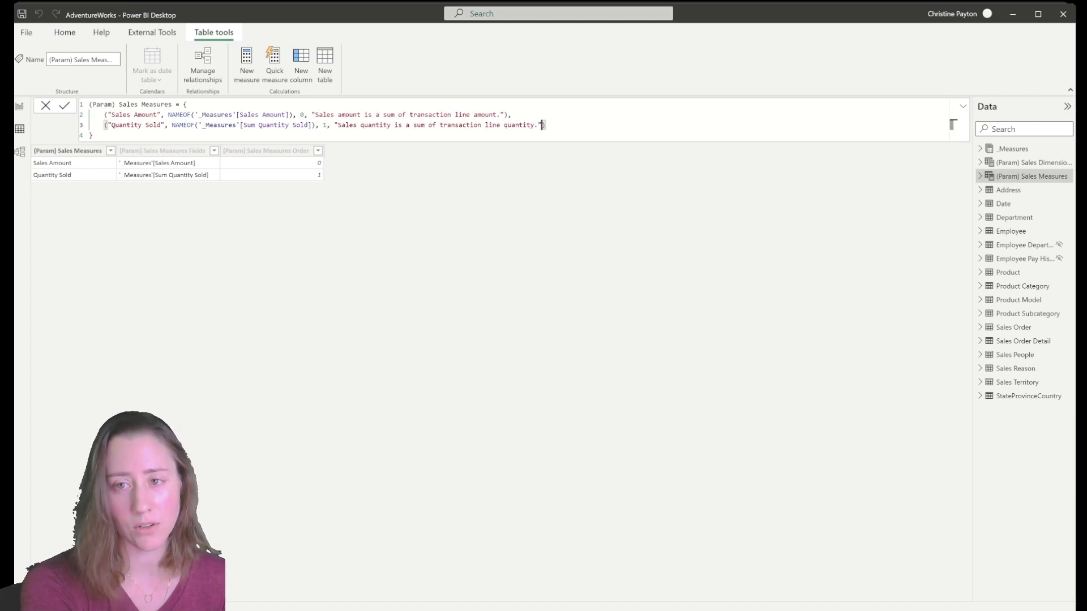
key(BackSpace)
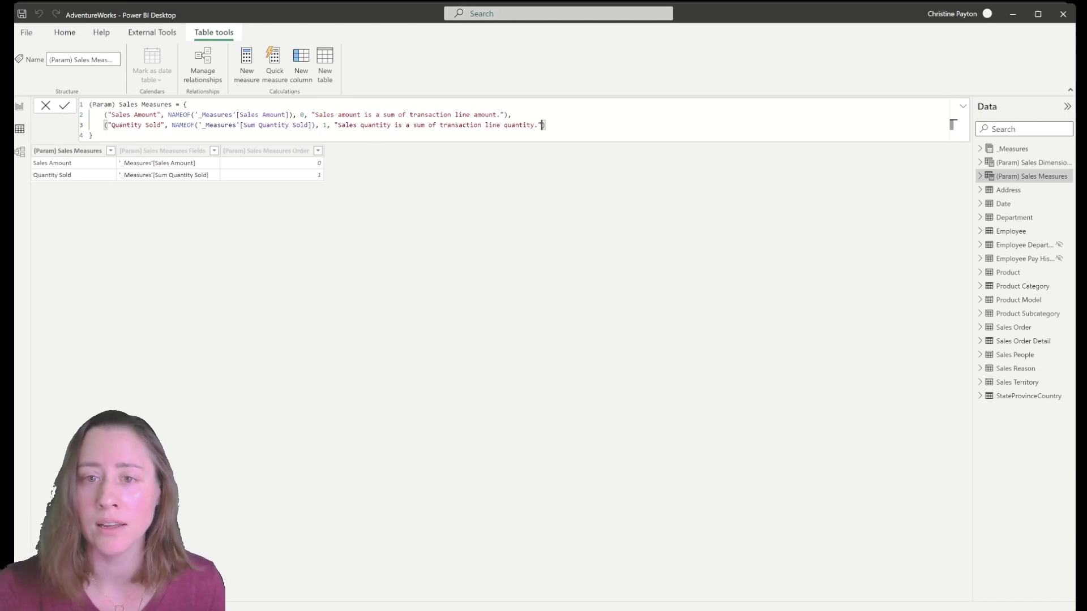
- Review both description strings and commit the field parameter formula
drag(311, 114, 503, 115)
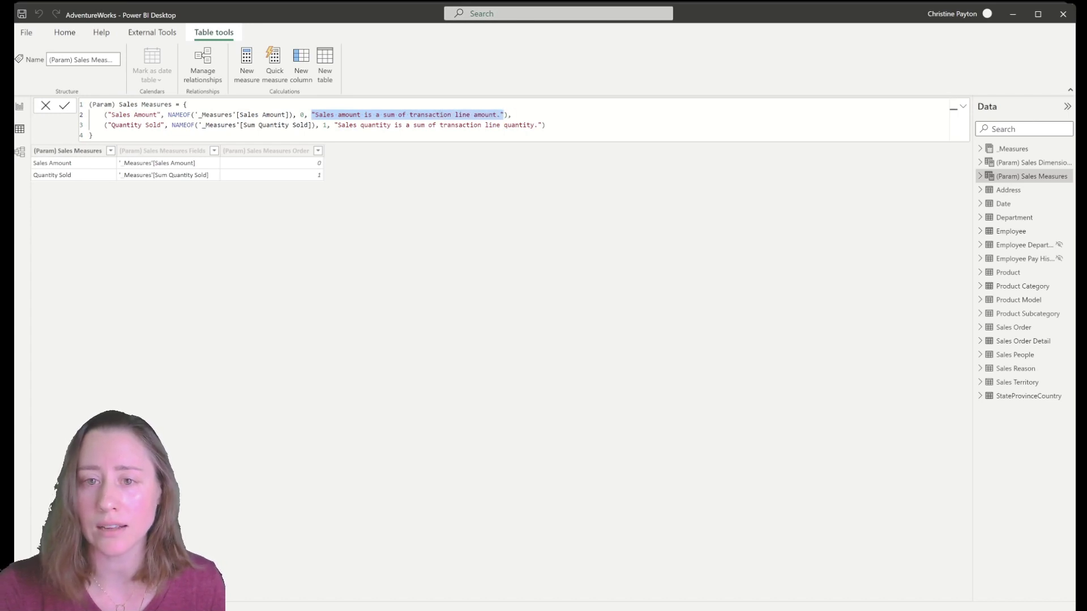
click(333, 125)
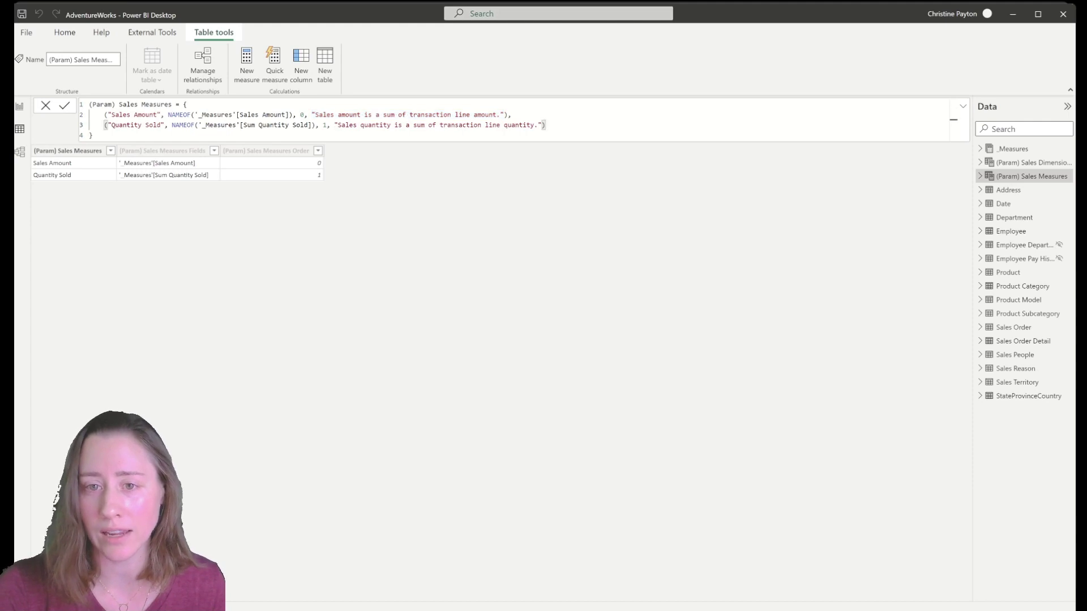
drag(537, 125, 341, 125)
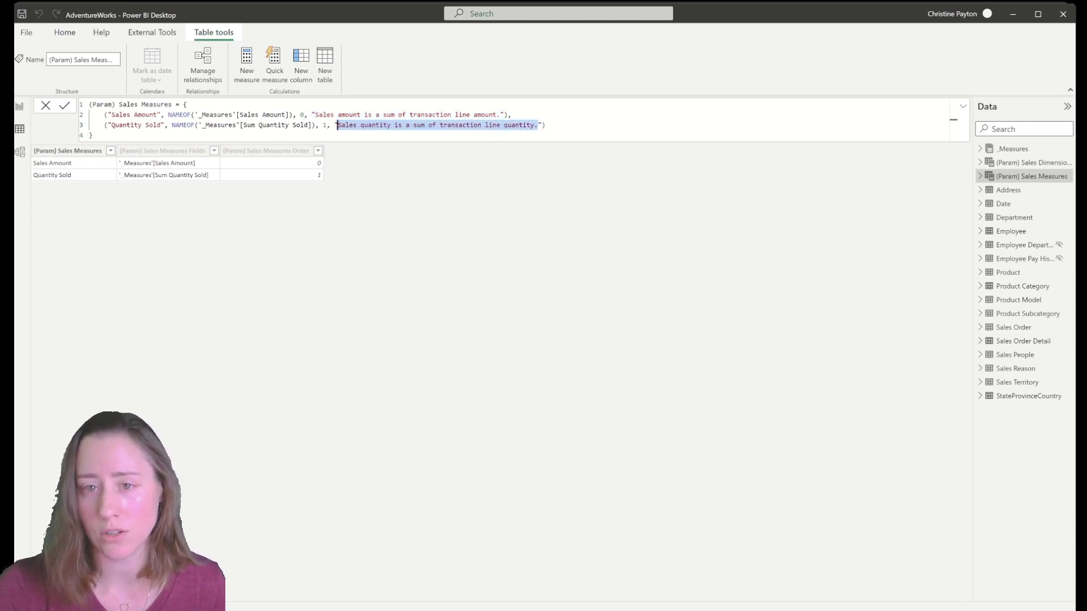
key(BackSpace)
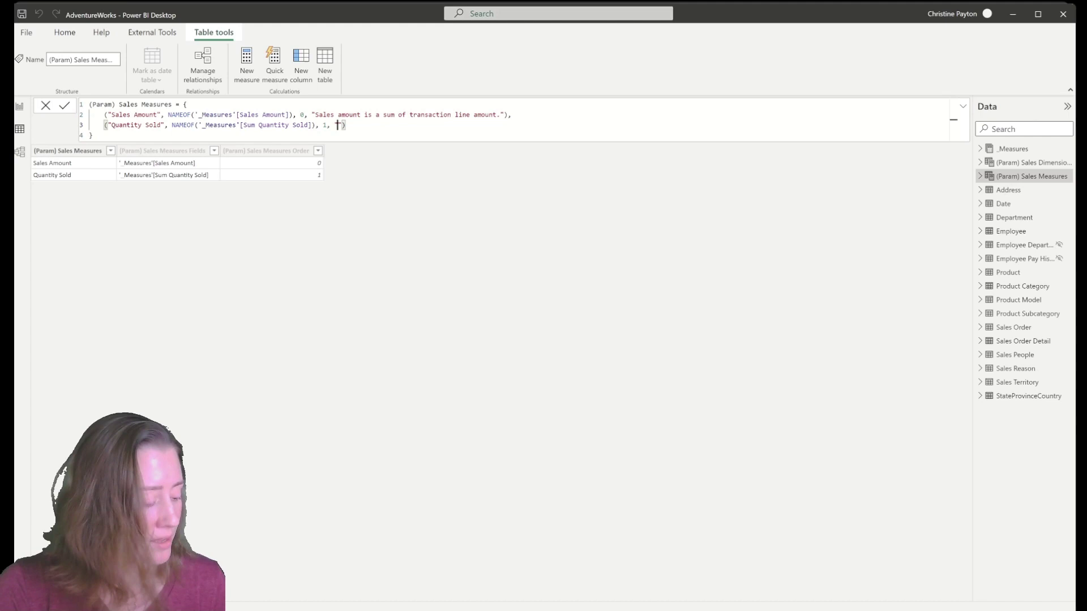
key(ctrl+z)
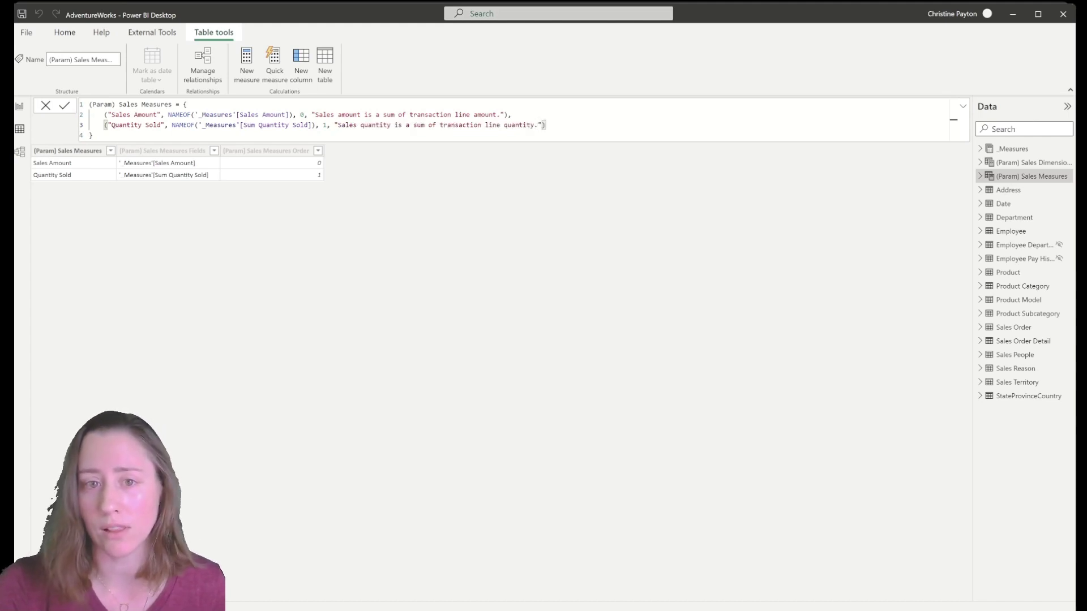
click(62, 107)
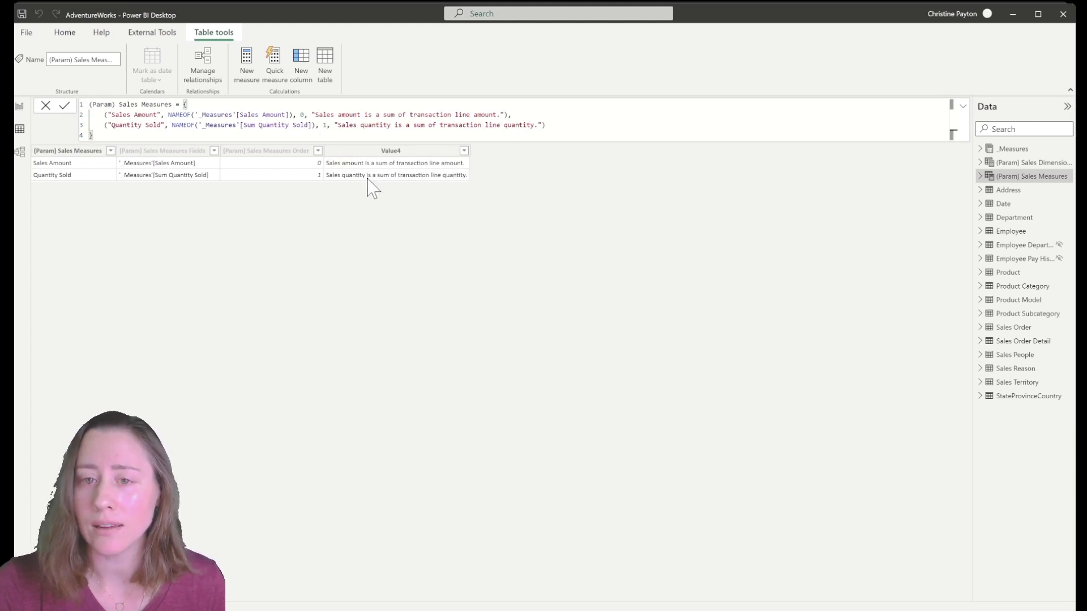
- Rename the Value4 column to Measure Definition and return to the Report view
click(377, 152)
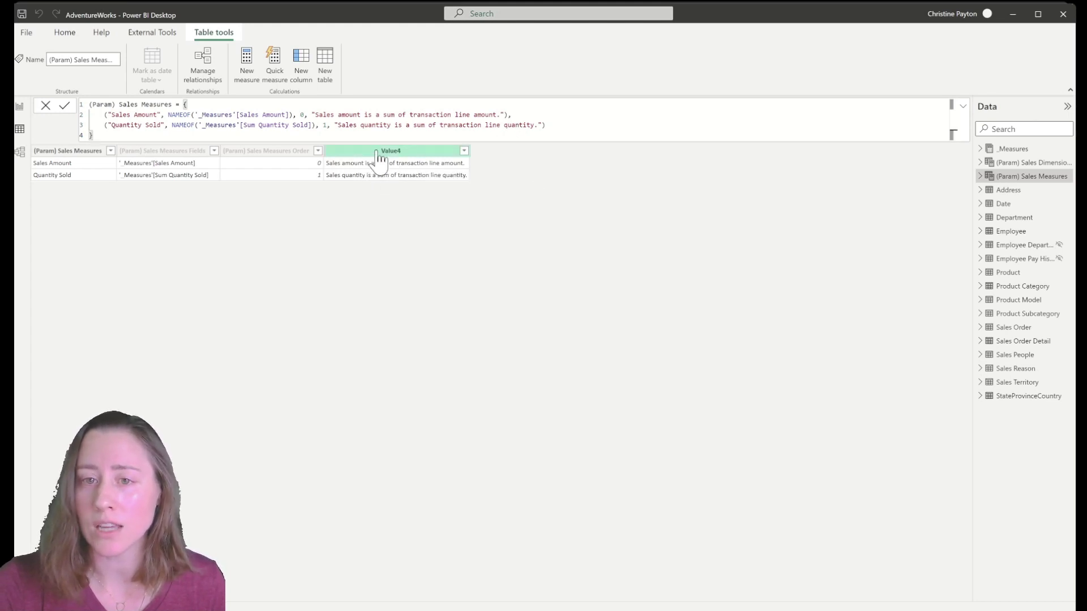
double_click(408, 154)
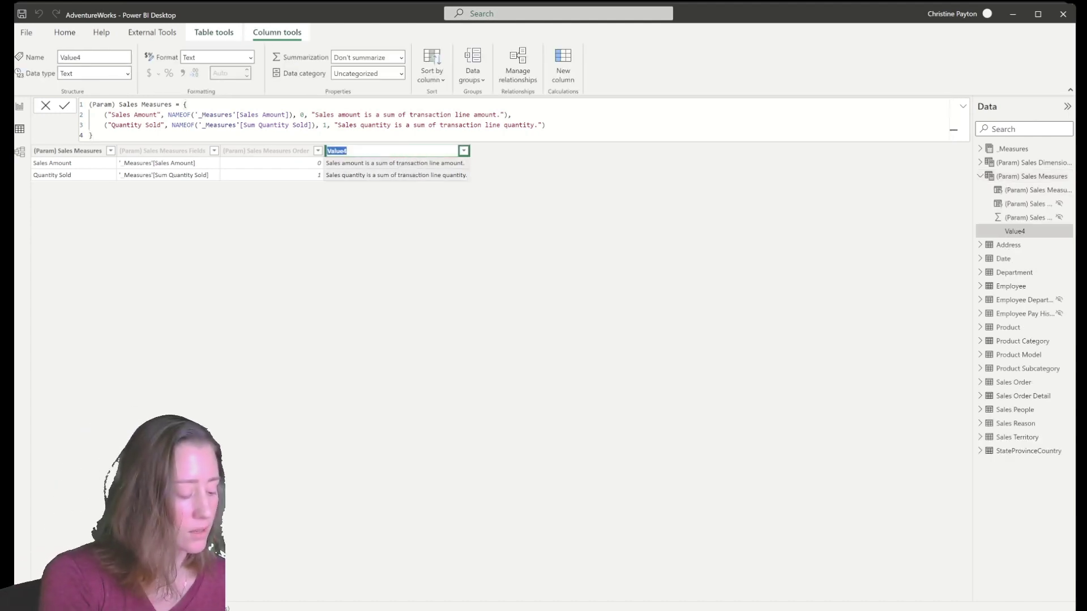
text(Measure Definition)
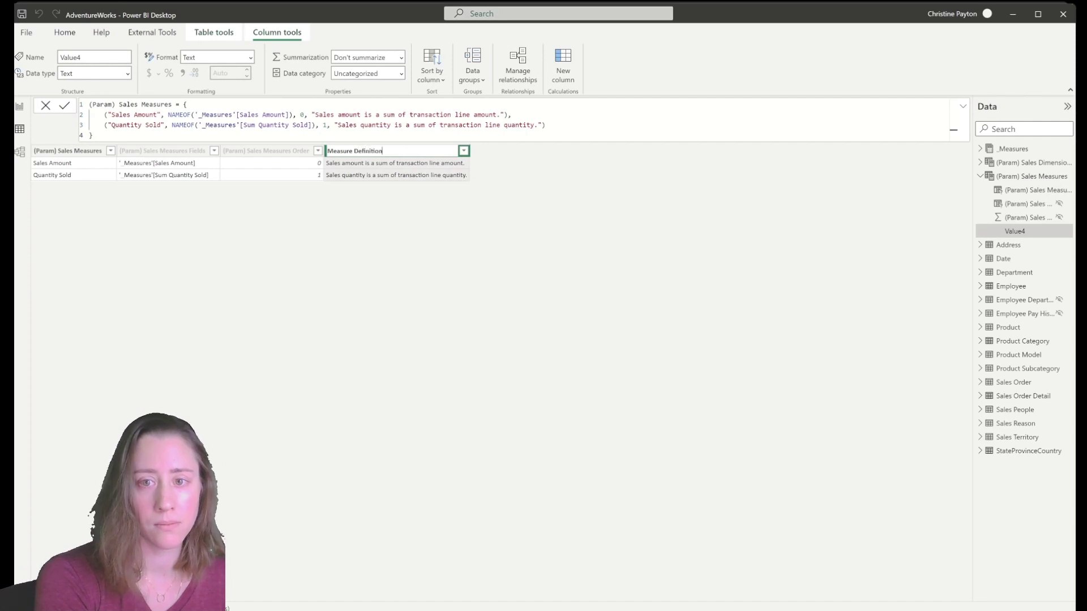
key(Return)
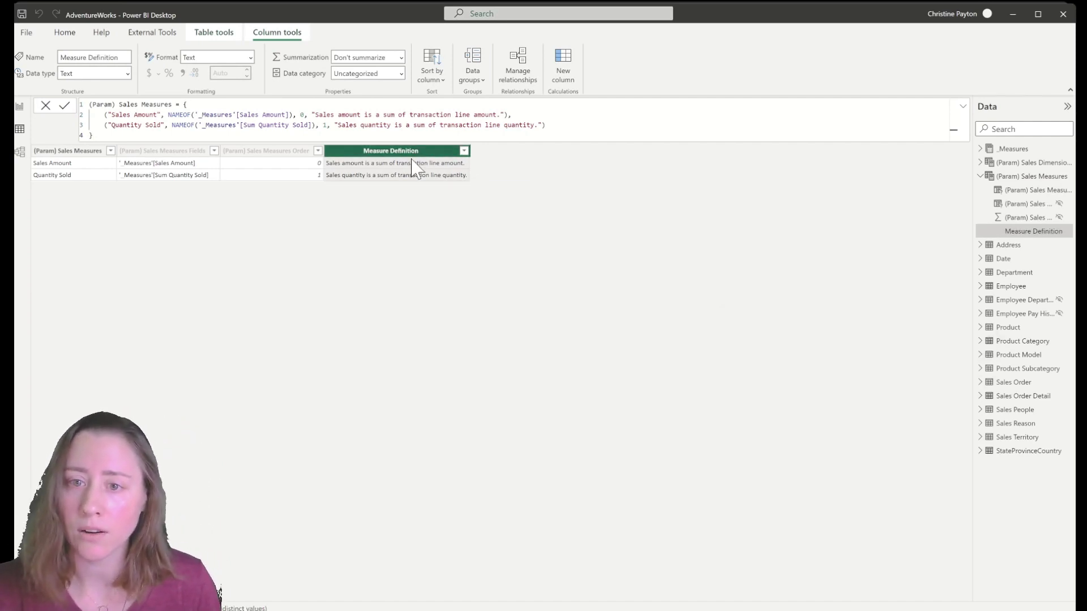
click(21, 108)
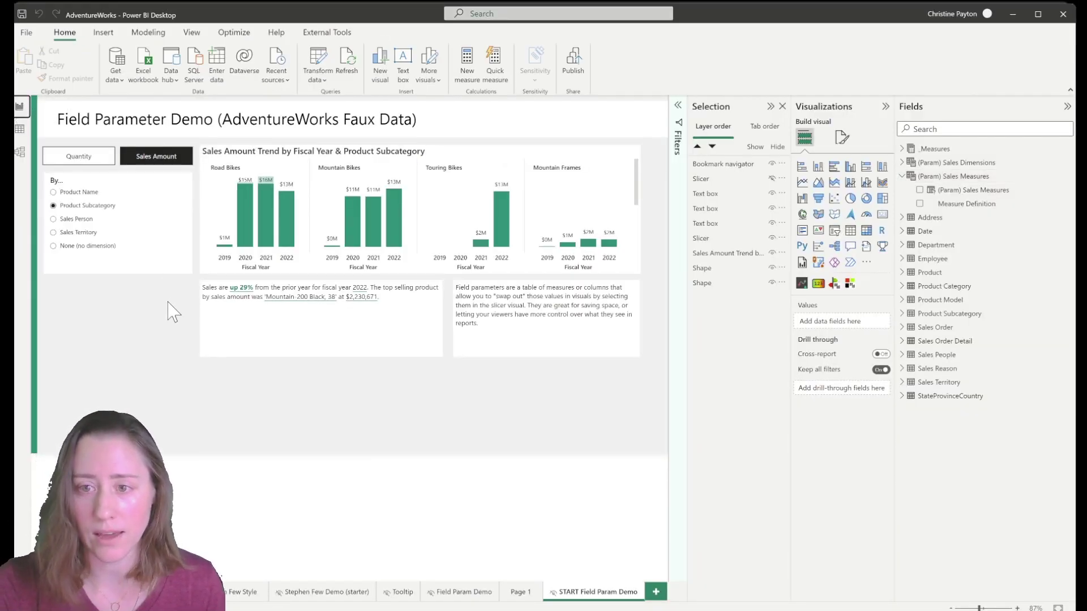
- Start a new measure named Text - Measure Description in the _Measures table
click(933, 149)
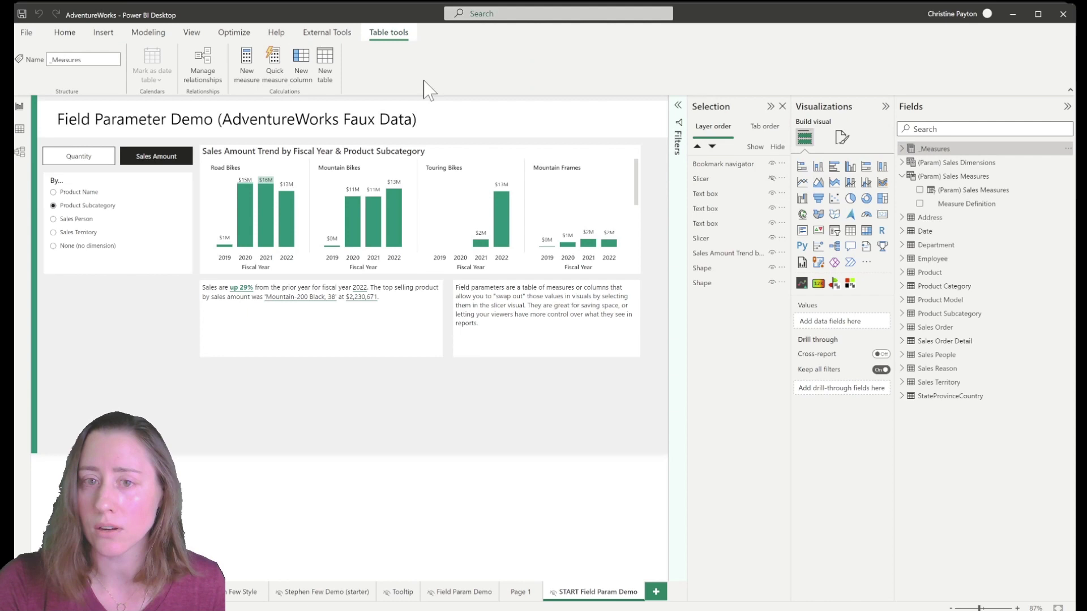
click(247, 62)
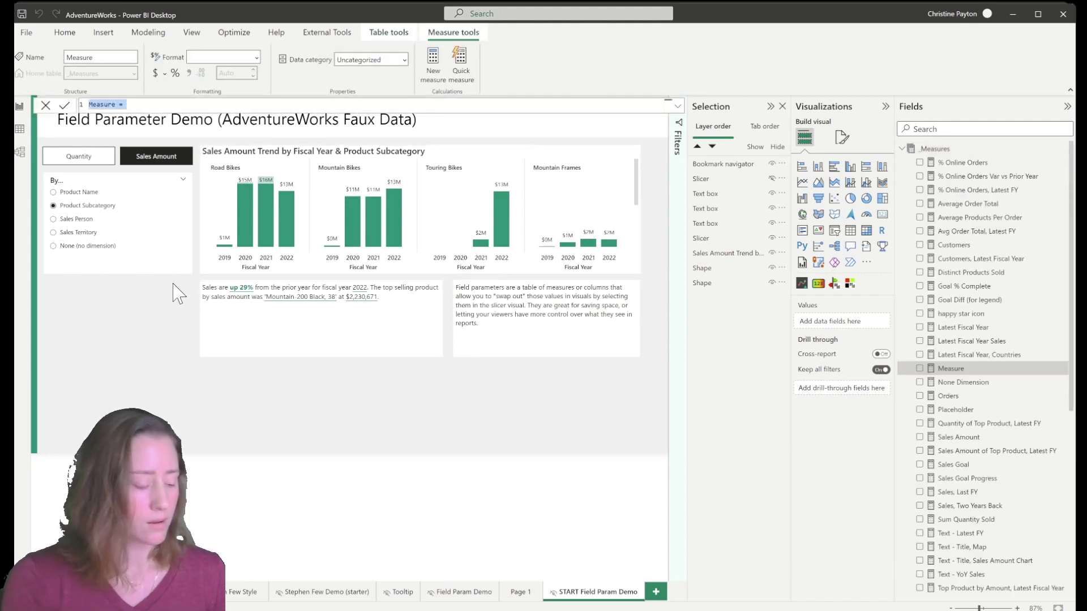
text(Text -)
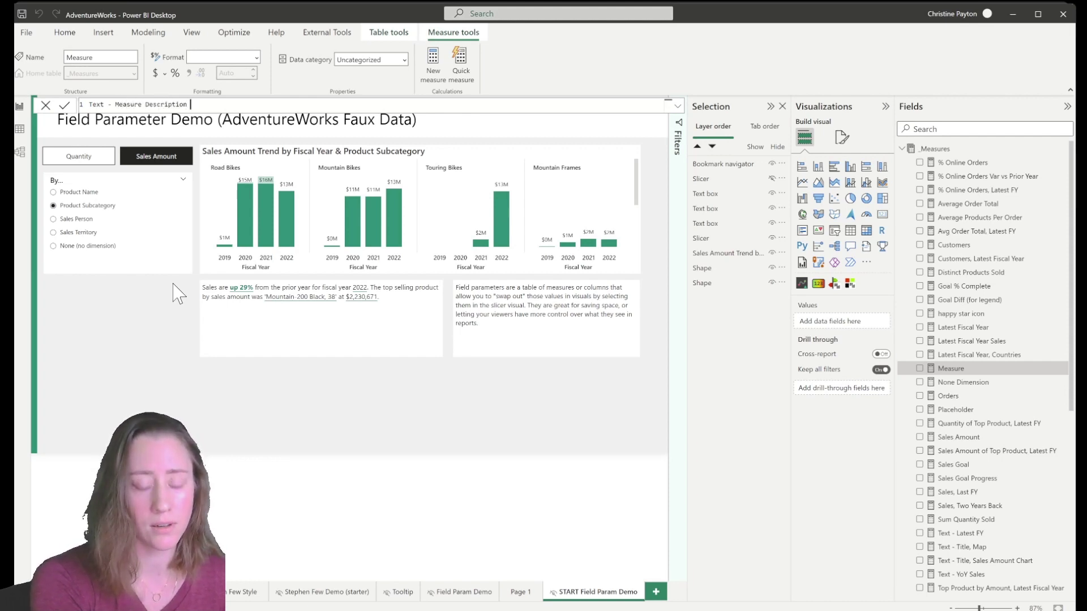
- Define it as SELECTEDVALUE('(Param) Sales Measures'[Measure Definition]) and commit it
text(selec)
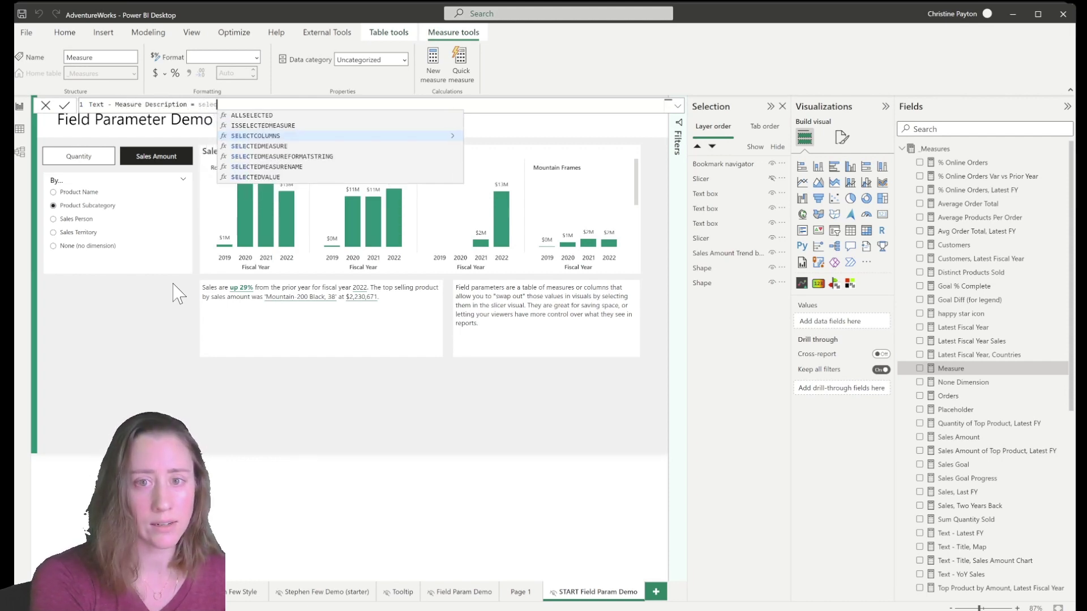
key(Down)
key(Down)
key(Down)
key(Down)
key(Tab)
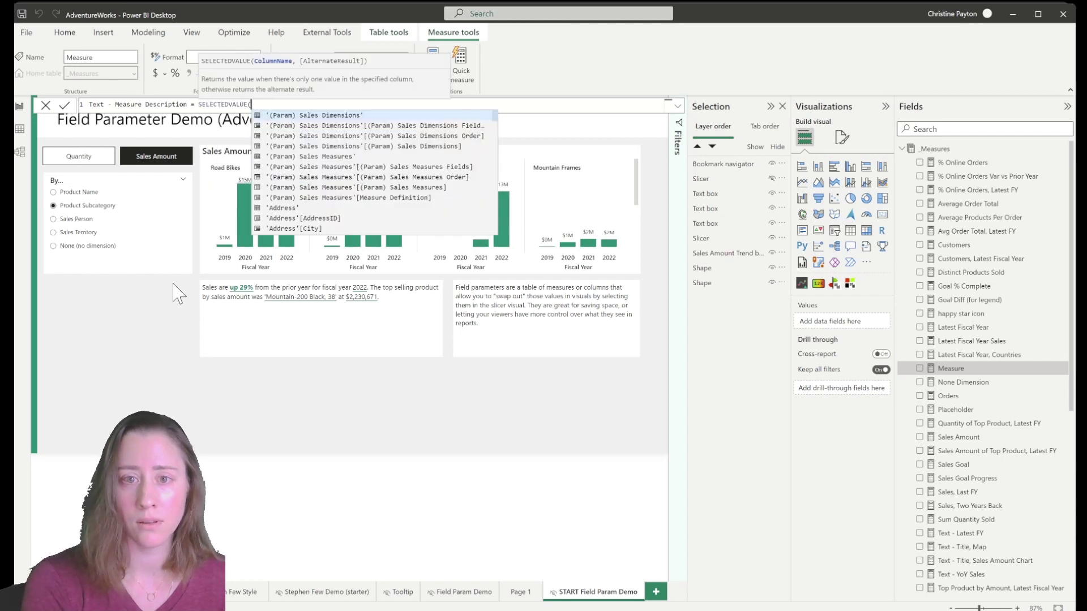
text(desc)
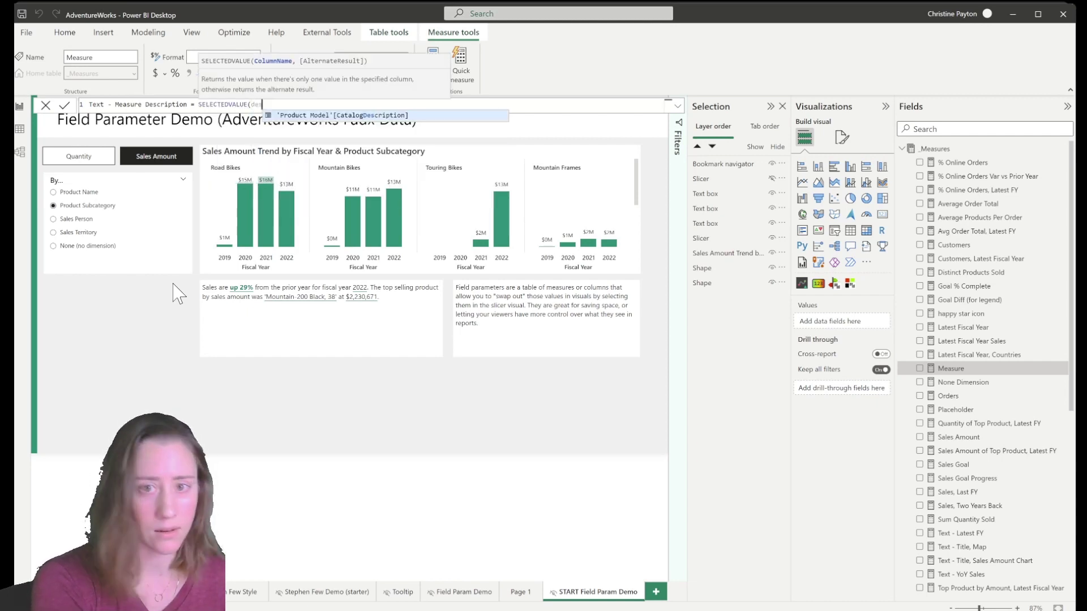
key(BackSpace)
key(BackSpace)
key(BackSpace)
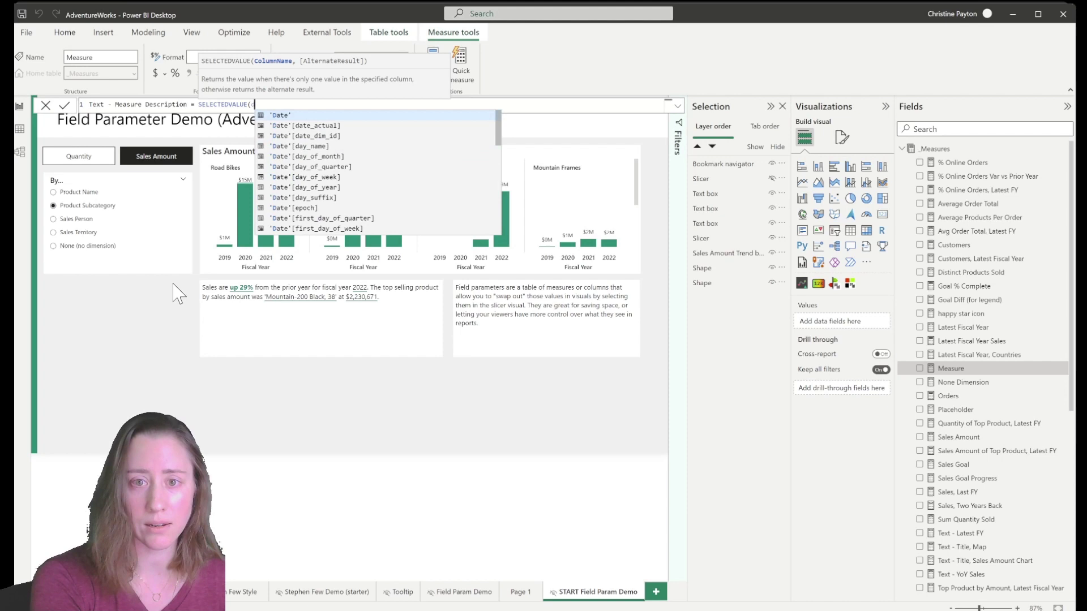
key(BackSpace)
text(measure)
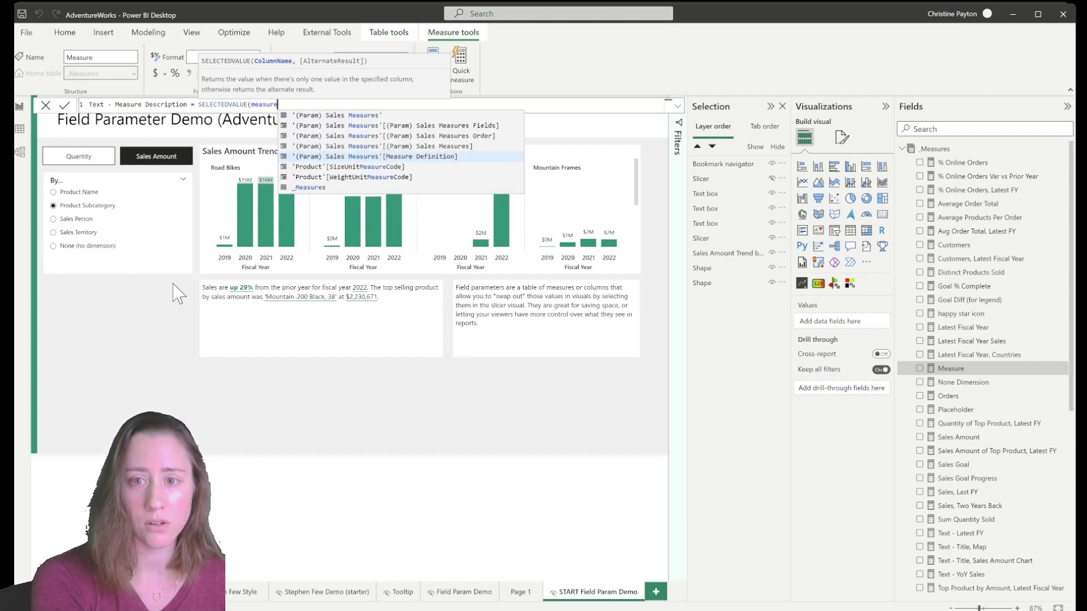
key(Up)
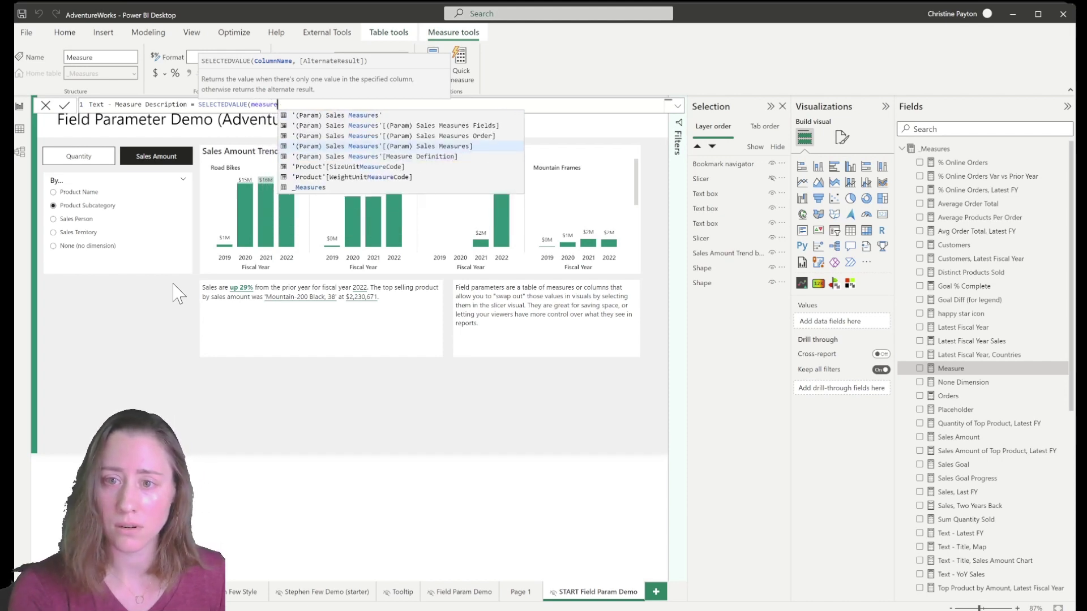
key(Down)
key(Tab)
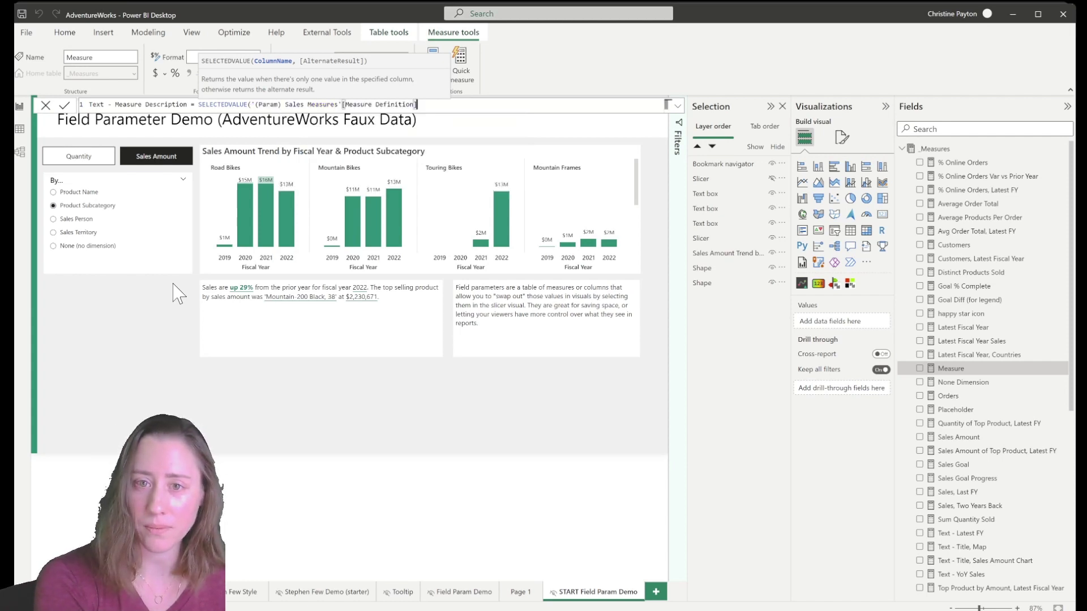
text())
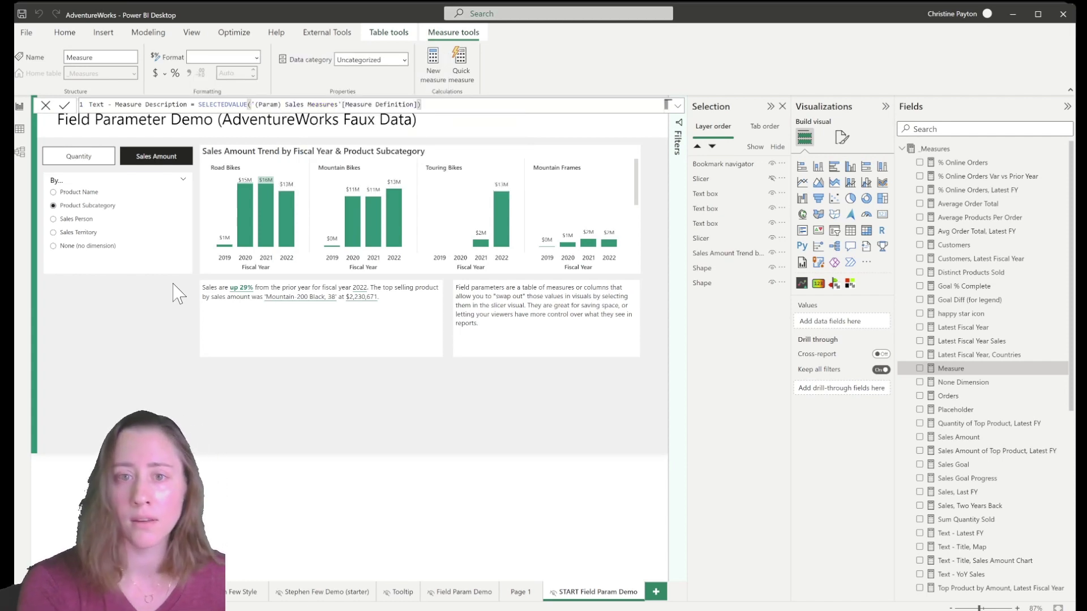
key(Return)
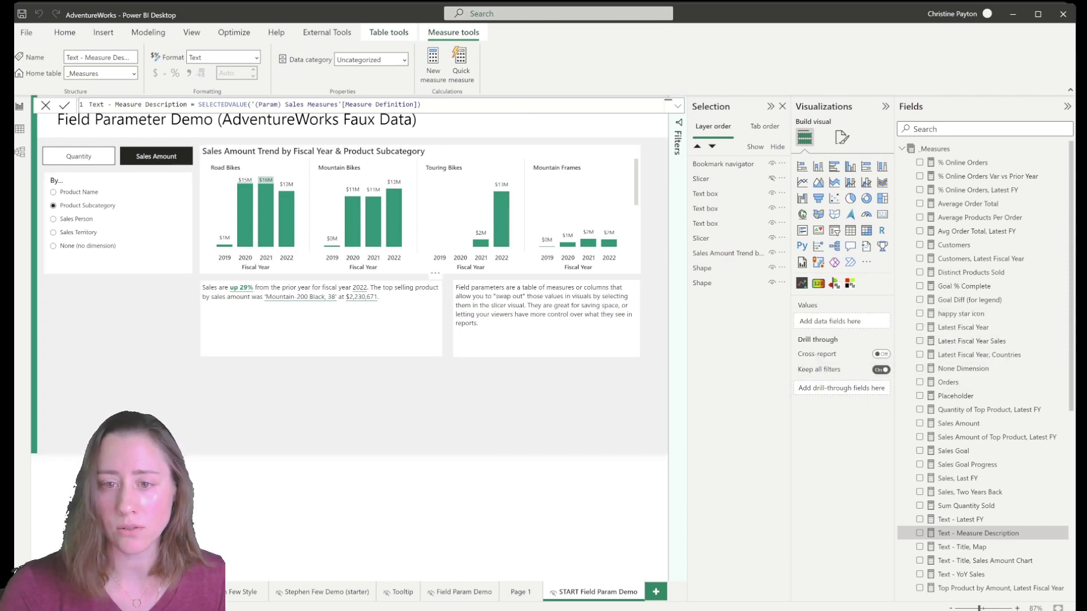
- Add the 'text - measure description' measure as a dynamic value in the sales text box
click(203, 306)
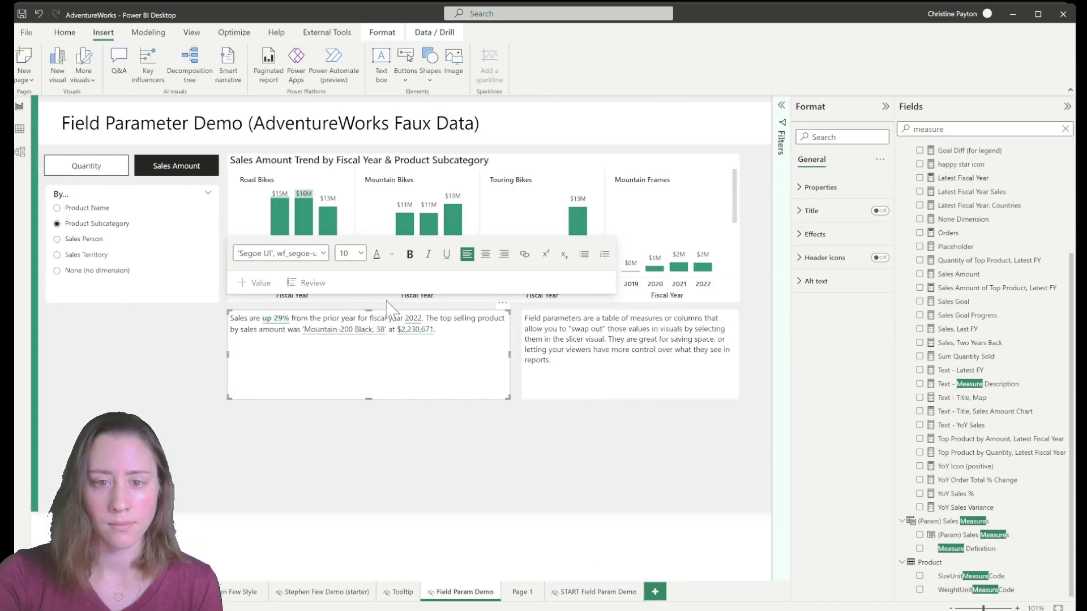
click(252, 282)
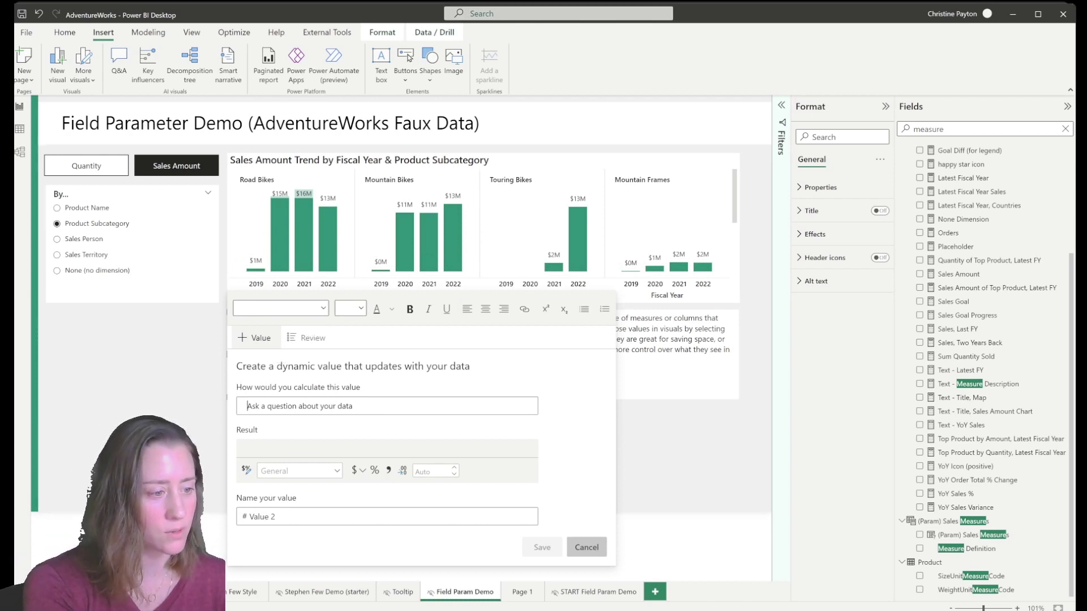
text(t)
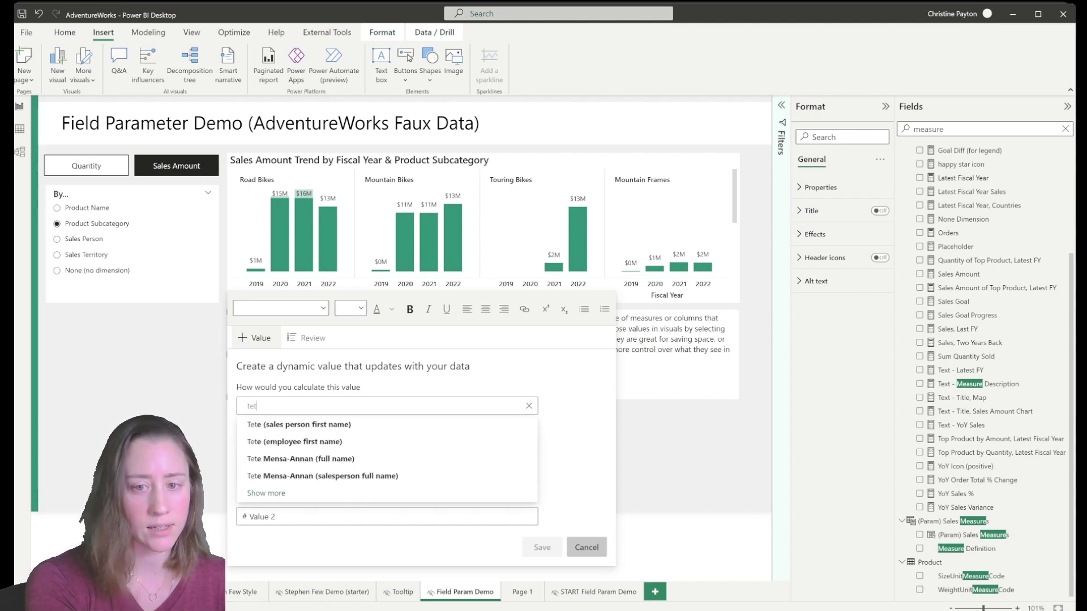
text(ext )
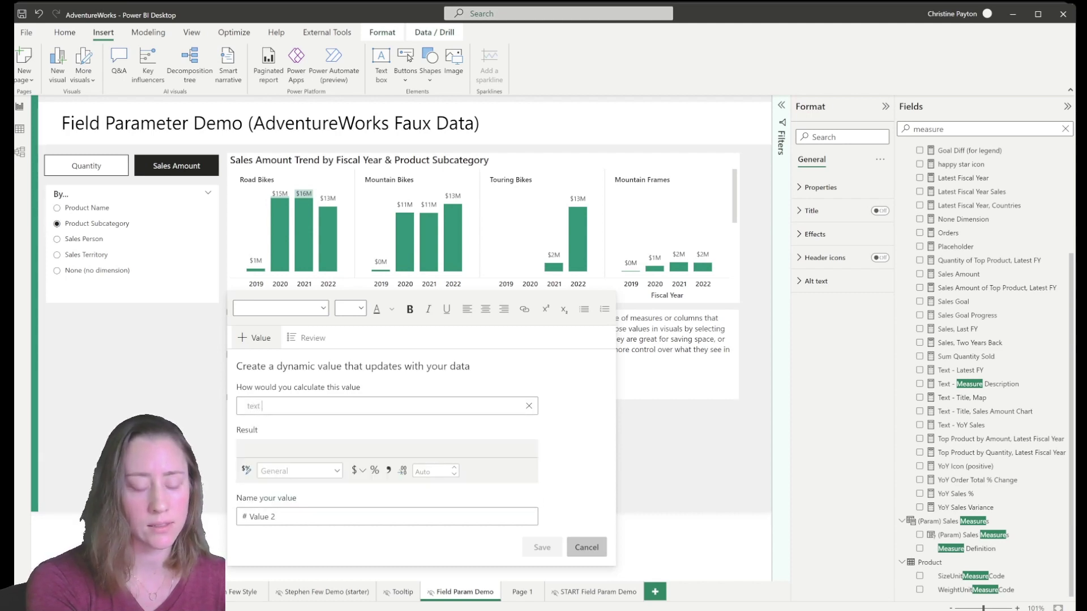
text(- measure)
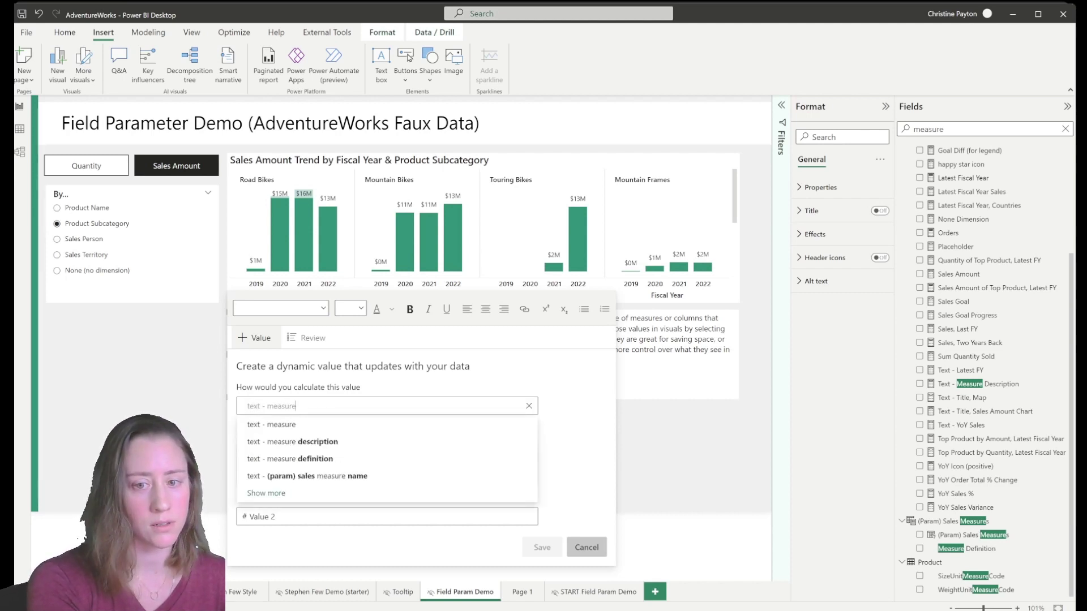
text( desc)
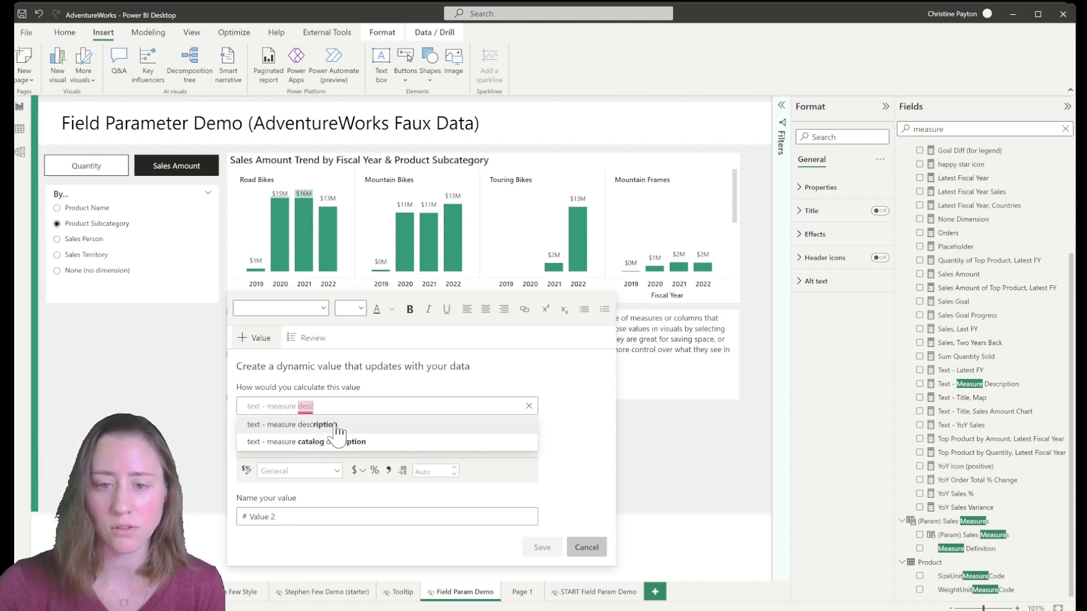
click(322, 426)
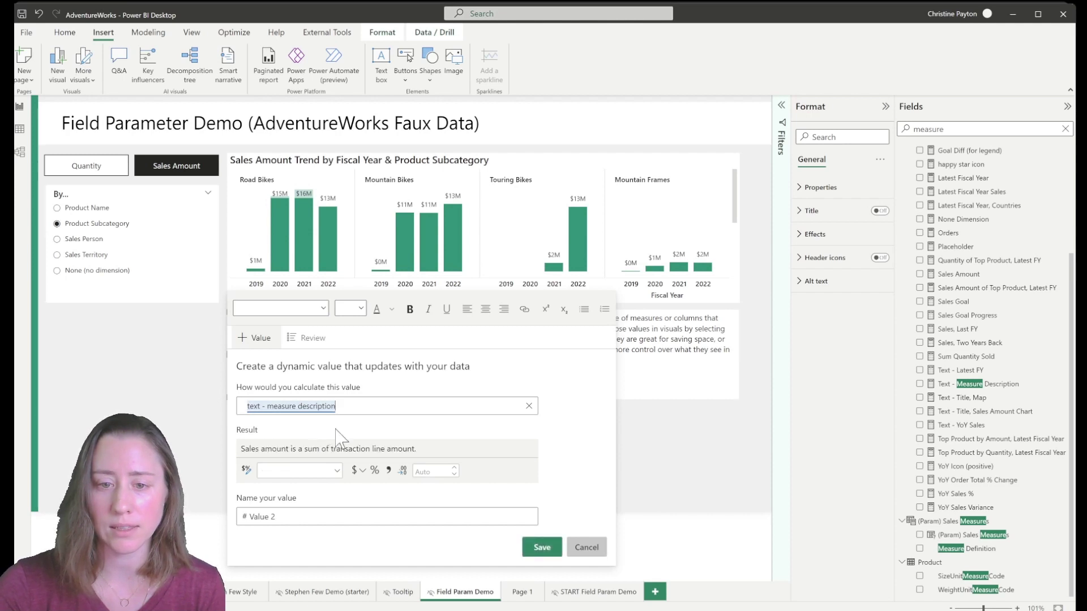
- Name the dynamic value measdesc and save it into the text box
double_click(273, 517)
drag(274, 517, 224, 527)
key(ctrl+a)
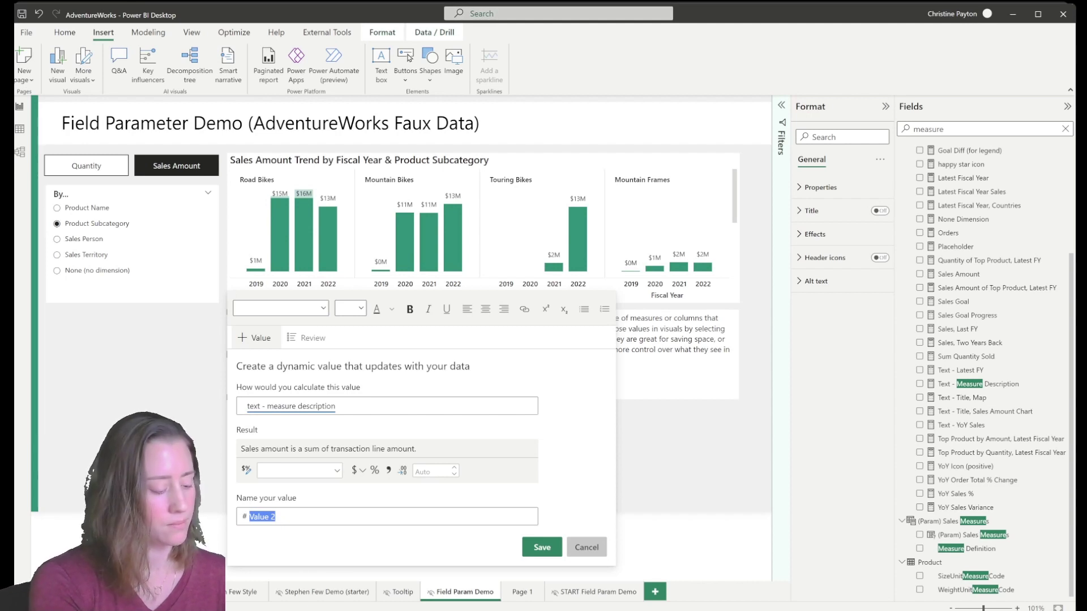
text(mer)
key(BackSpace)
text(a)
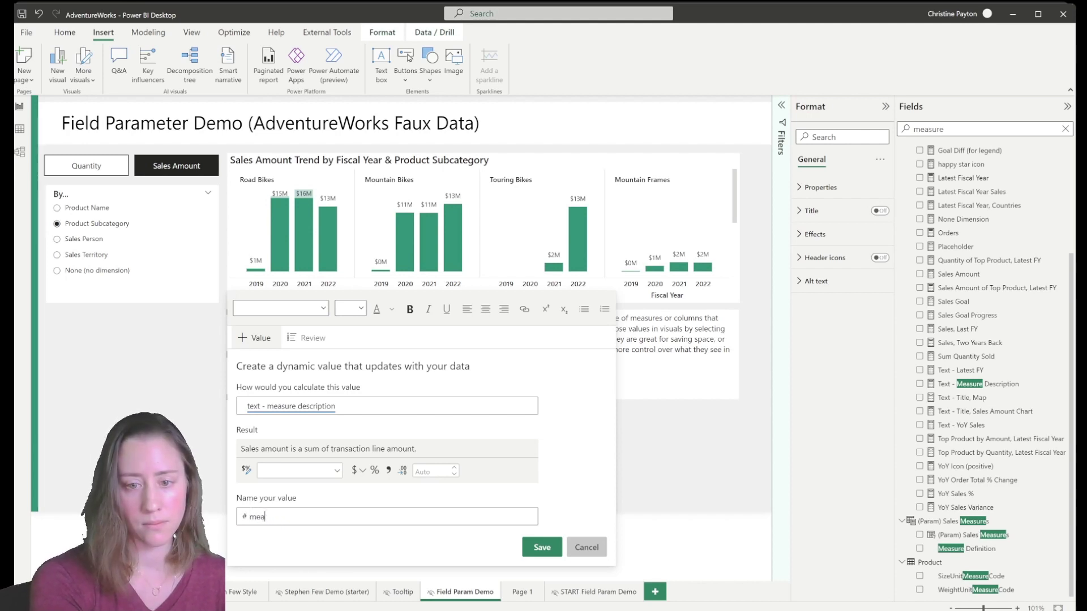
text(sdesc)
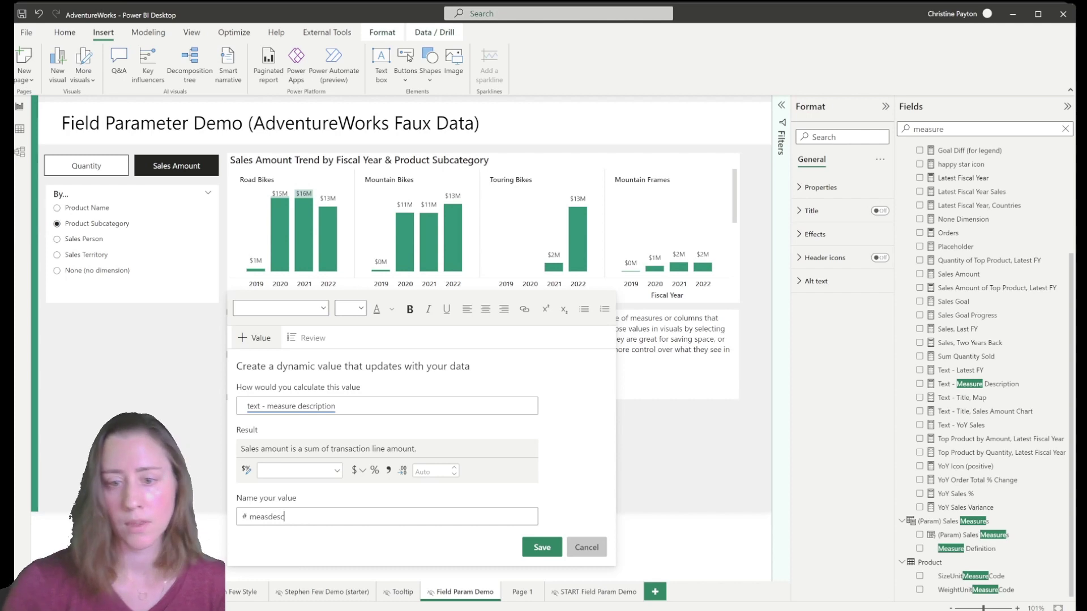
click(544, 547)
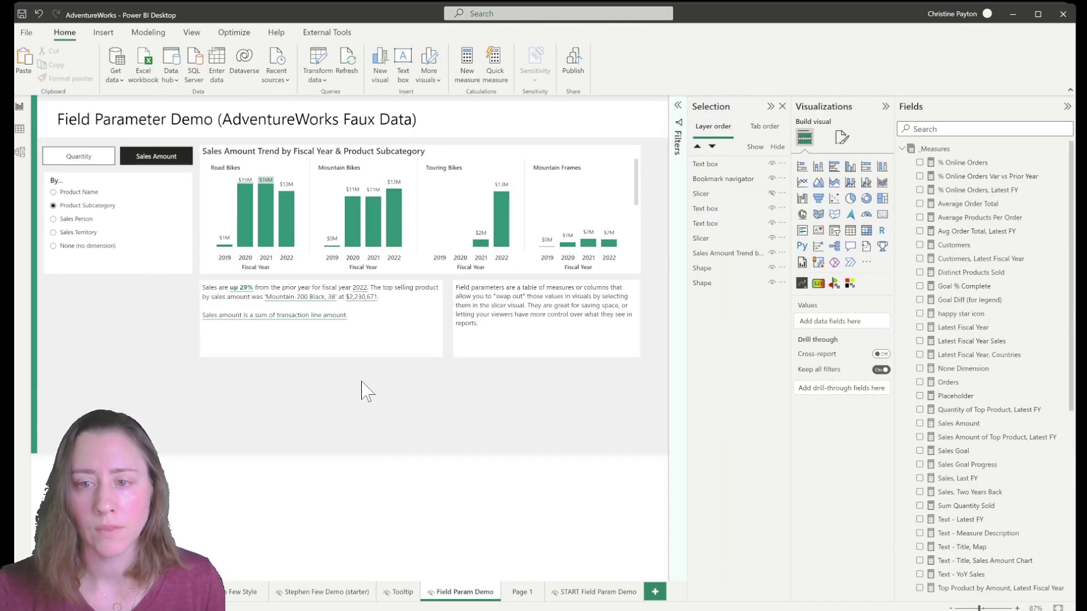
- Select Quantity to confirm the description reads the quantity definition
click(67, 161)
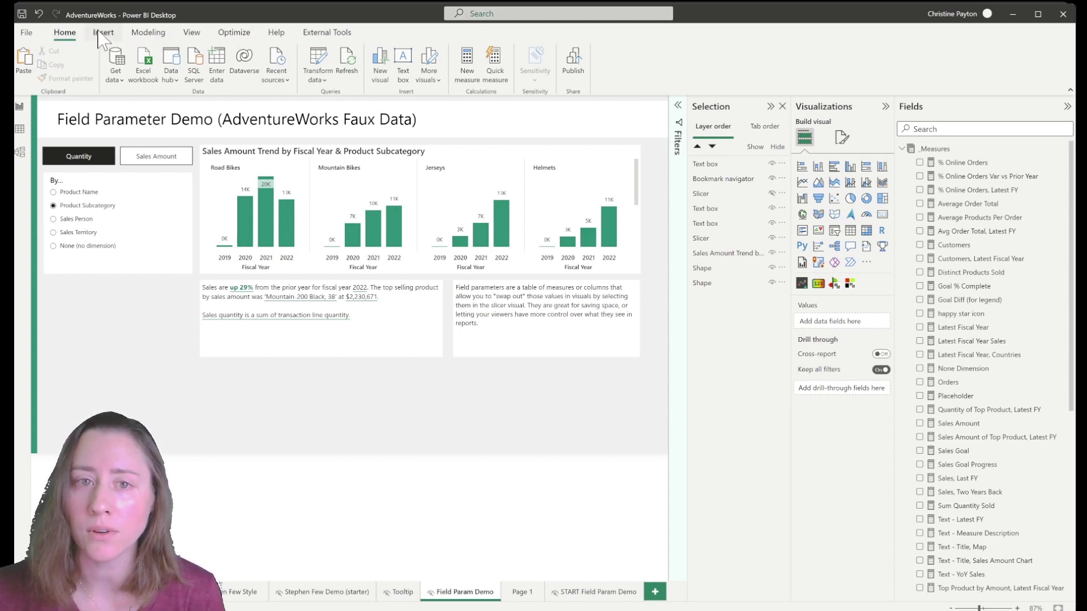
- Insert an Information button and move it just below the measure-description line
click(102, 35)
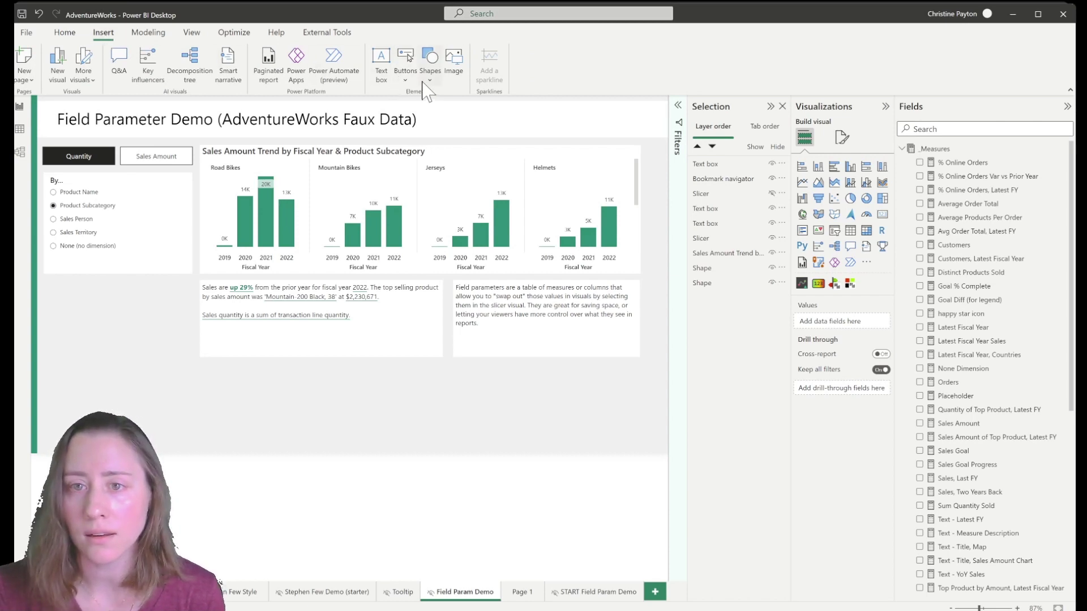
click(406, 77)
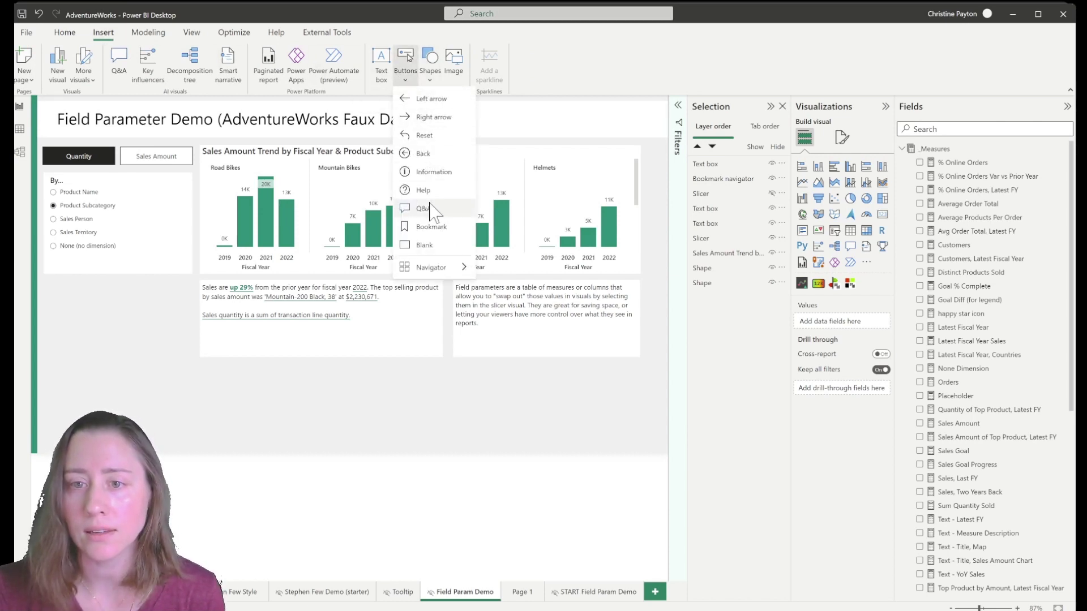
click(408, 173)
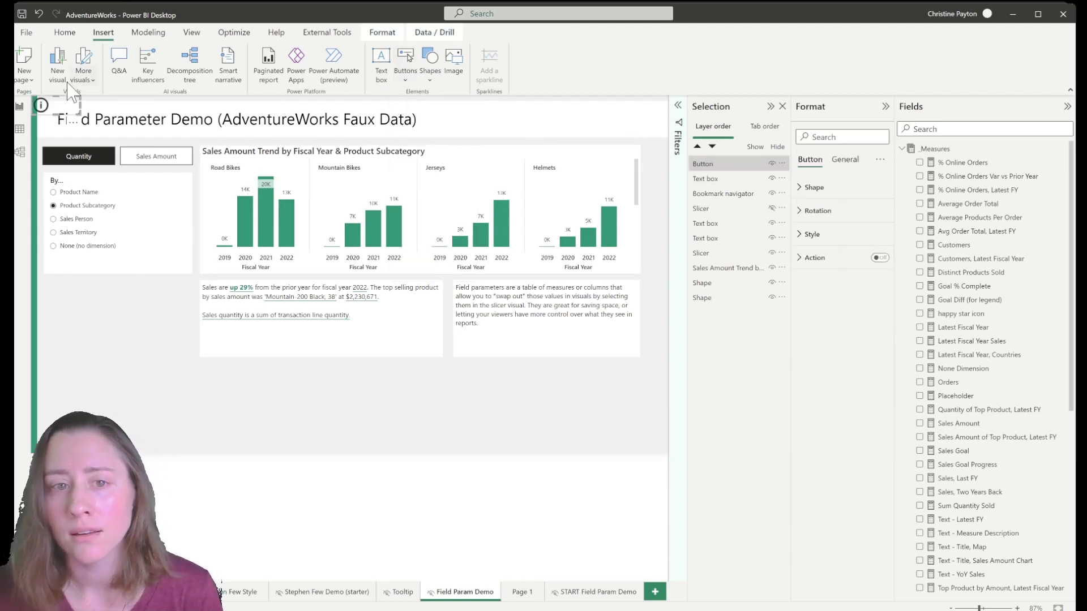
drag(52, 116, 226, 352)
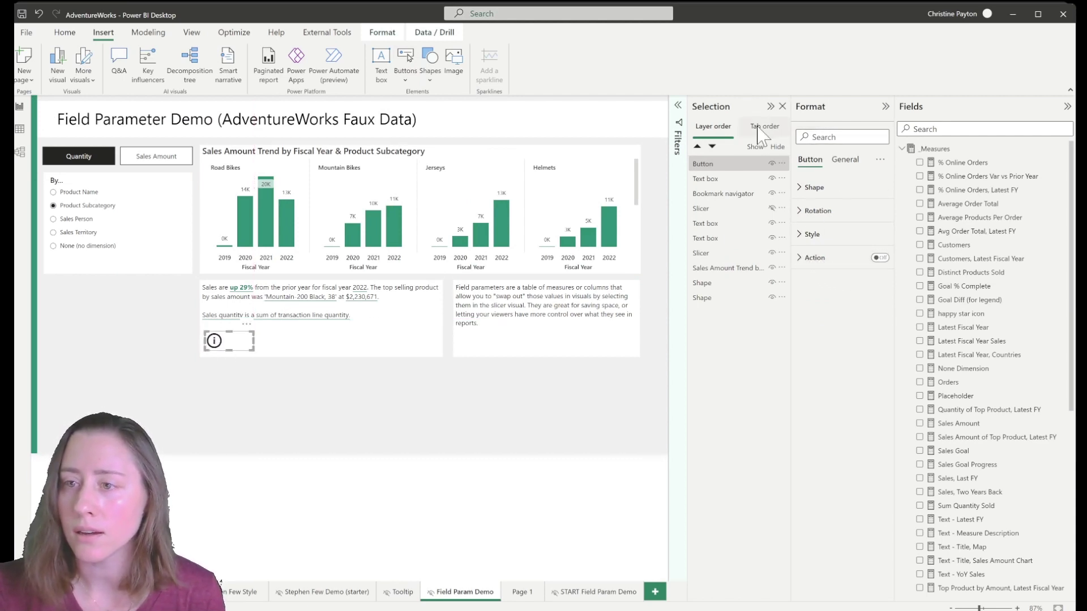
- Close the Selection pane and turn on the button's action with type Web URL
click(782, 106)
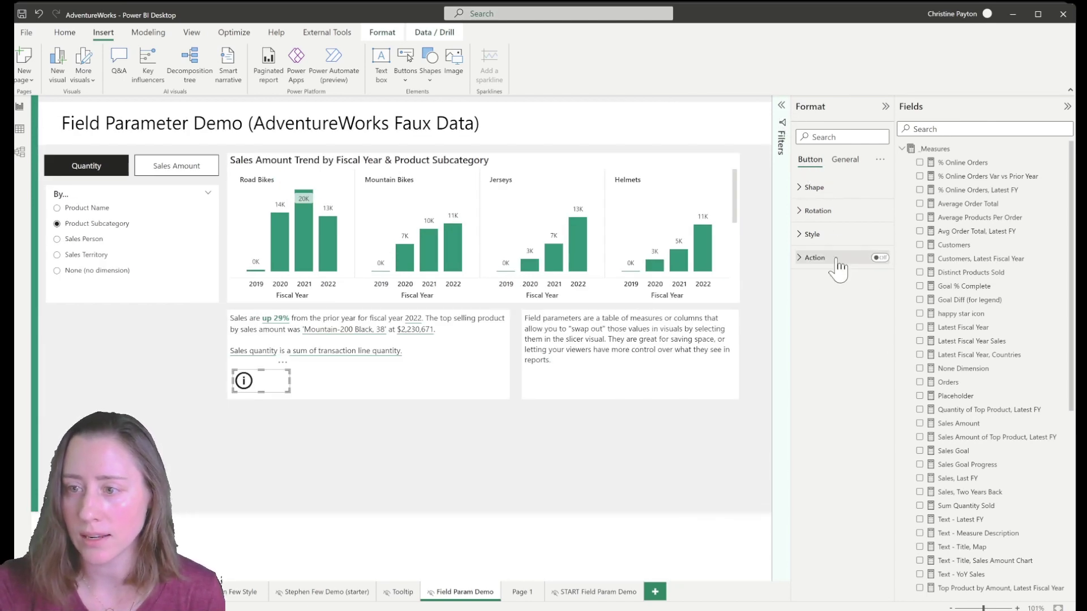
click(822, 266)
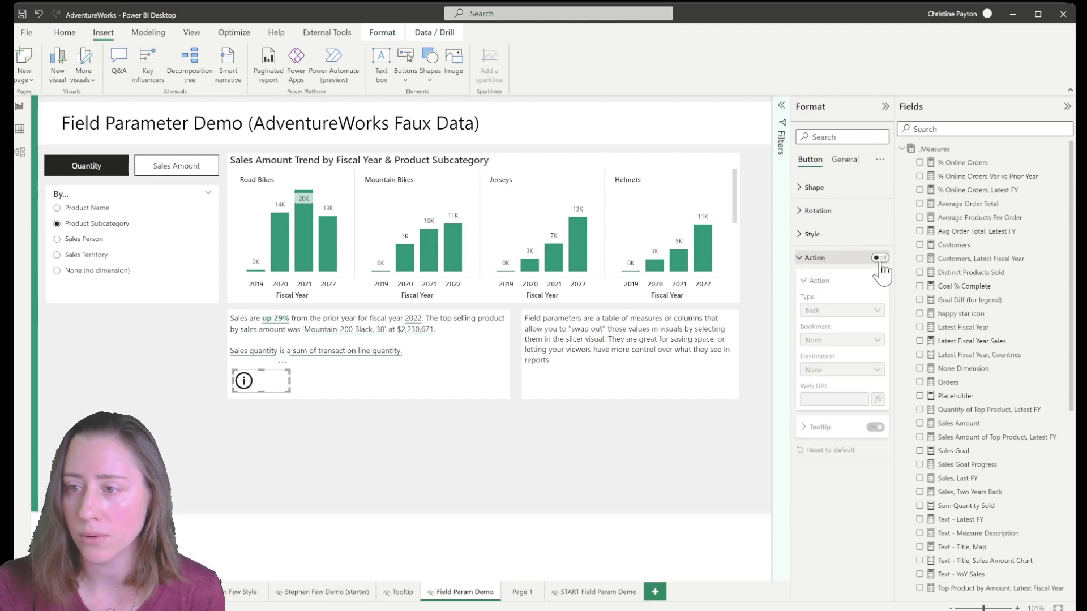
click(881, 259)
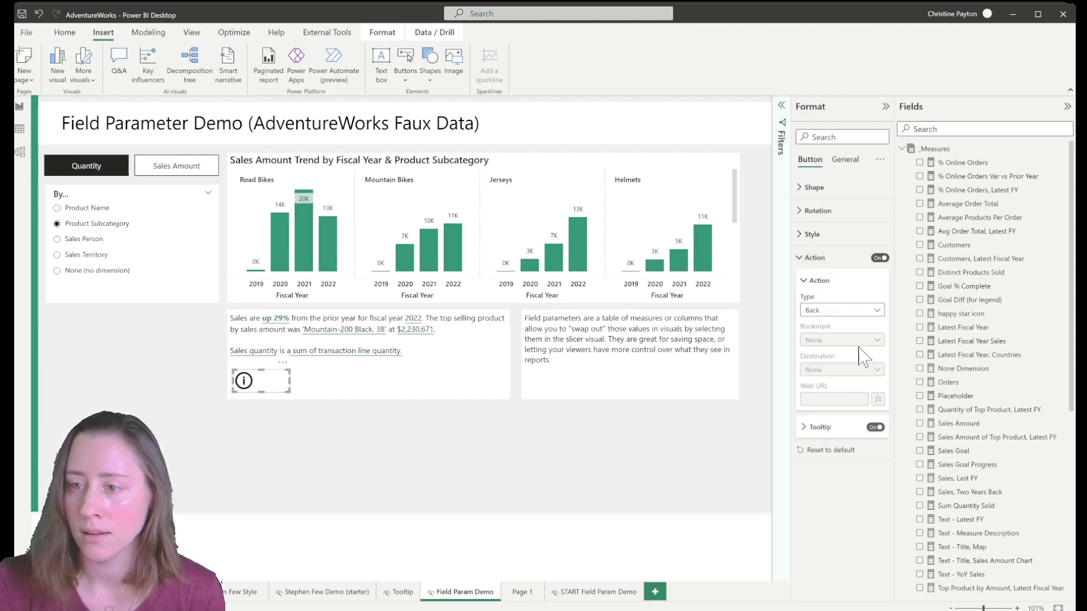
click(818, 316)
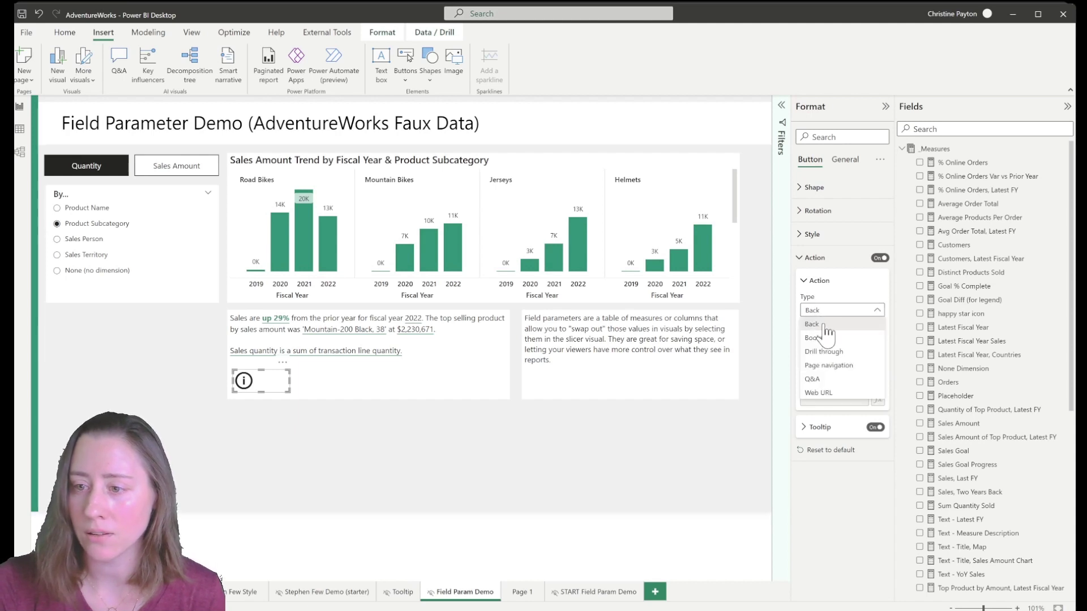
click(835, 396)
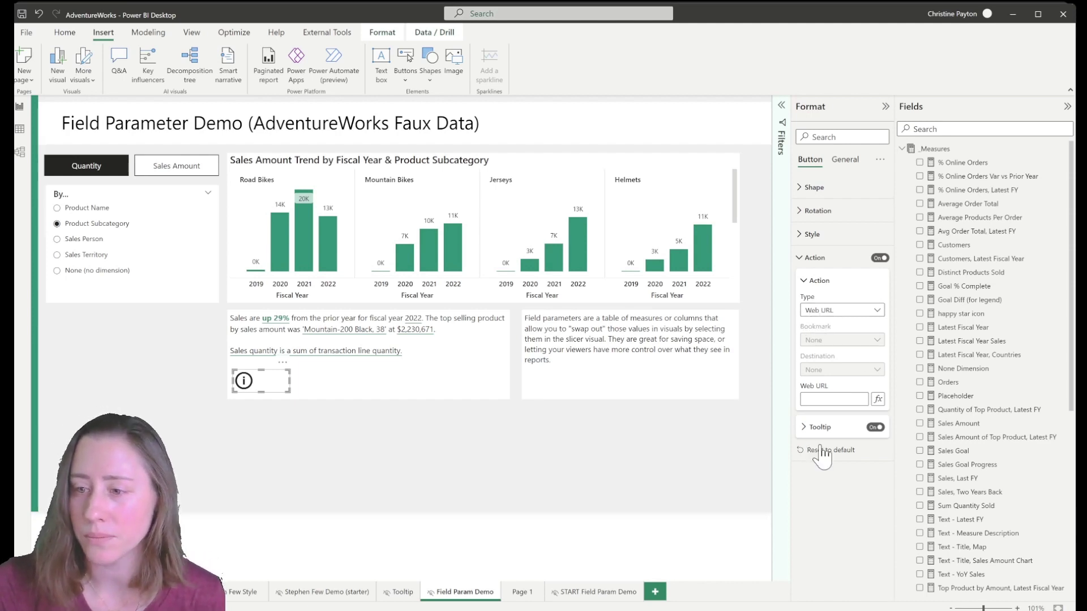
click(820, 311)
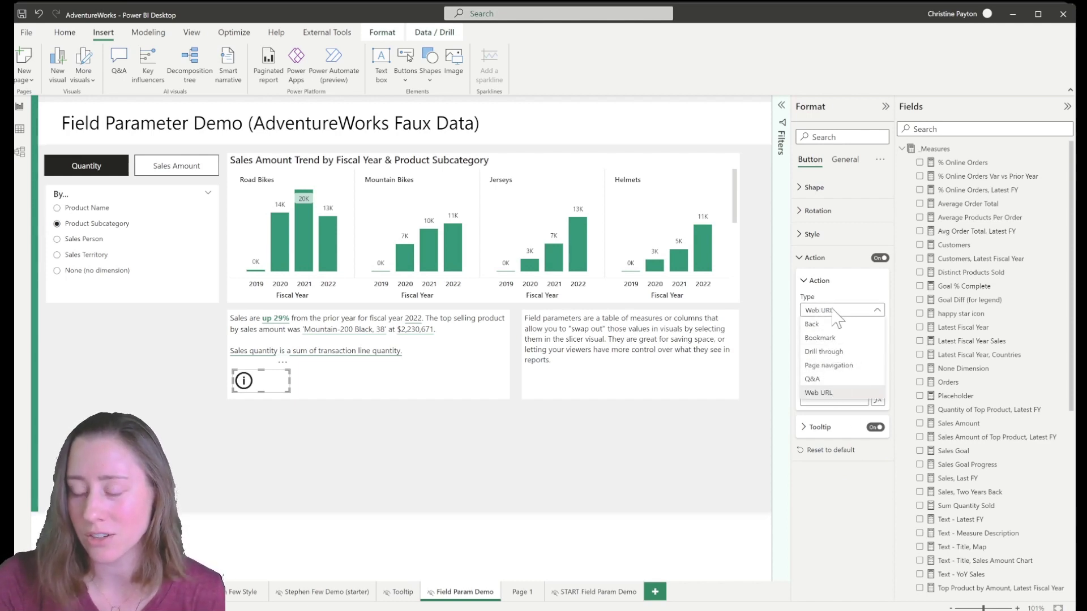
click(819, 392)
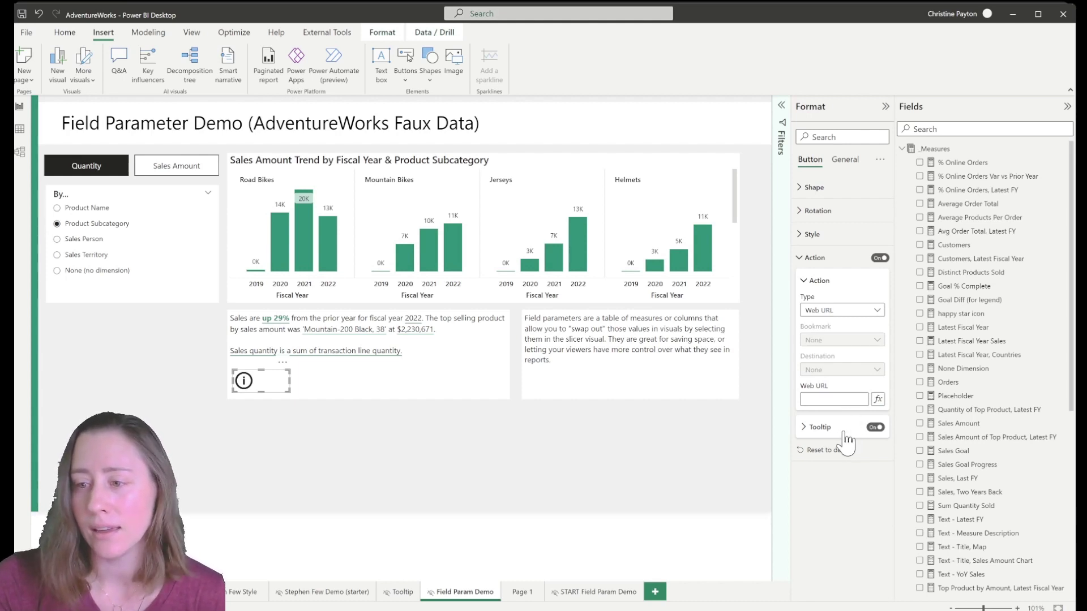
- Set the button's tooltip text to the Text - Measure Description field value
click(815, 435)
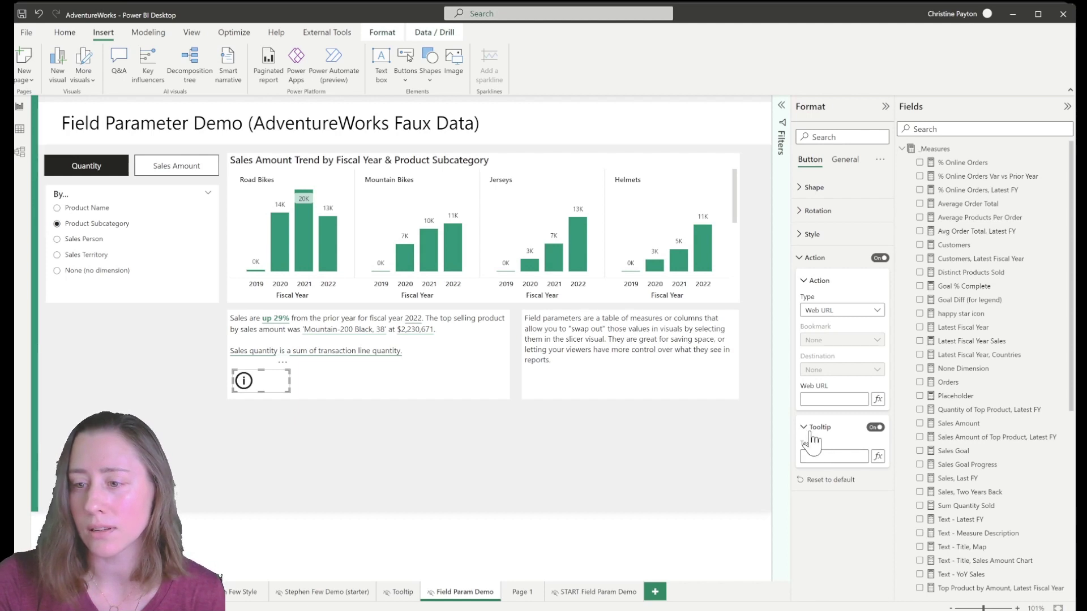
click(879, 457)
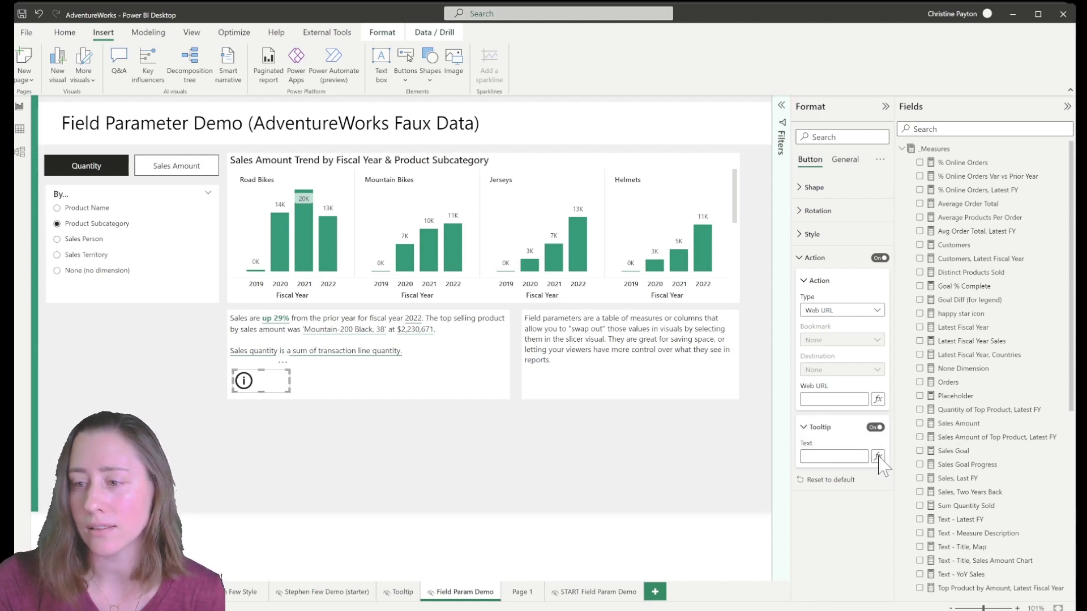
click(594, 276)
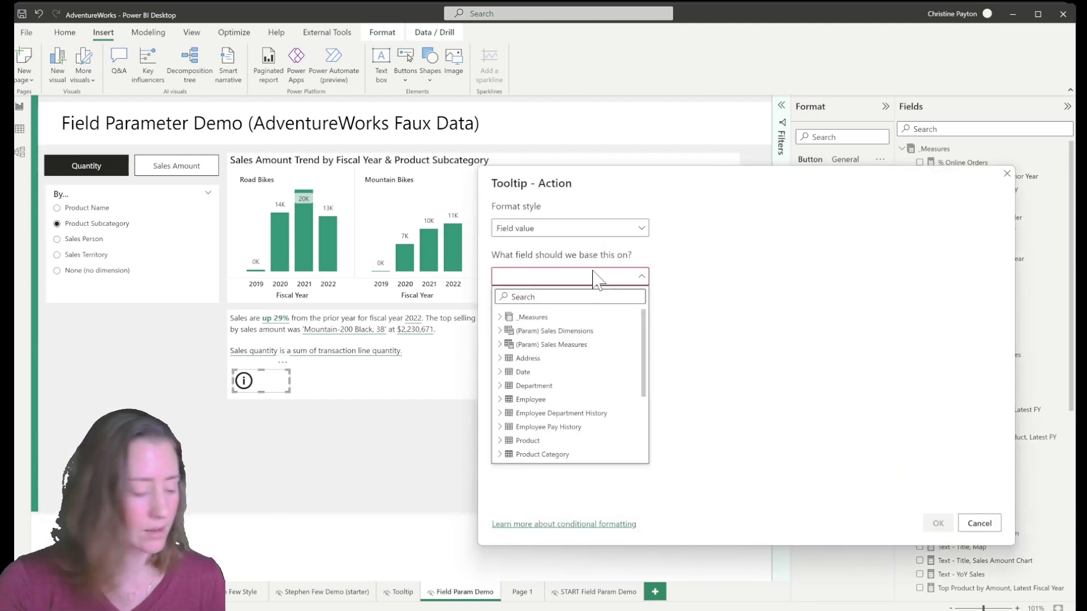
text(test mea)
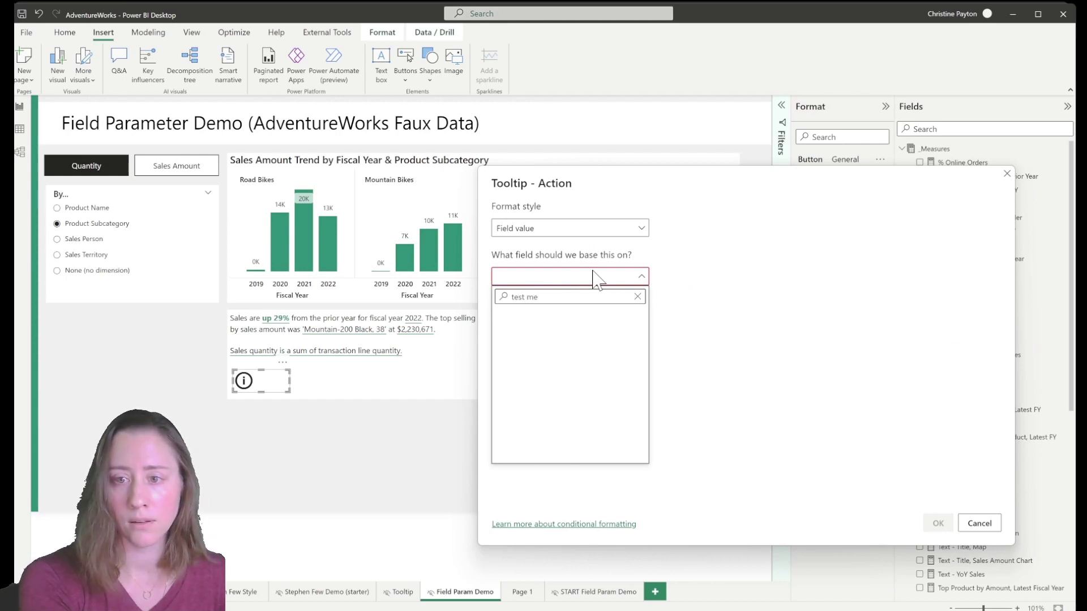
key(BackSpace)
key(BackSpace)
key(BackSpace)
key(BackSpace)
text(xt)
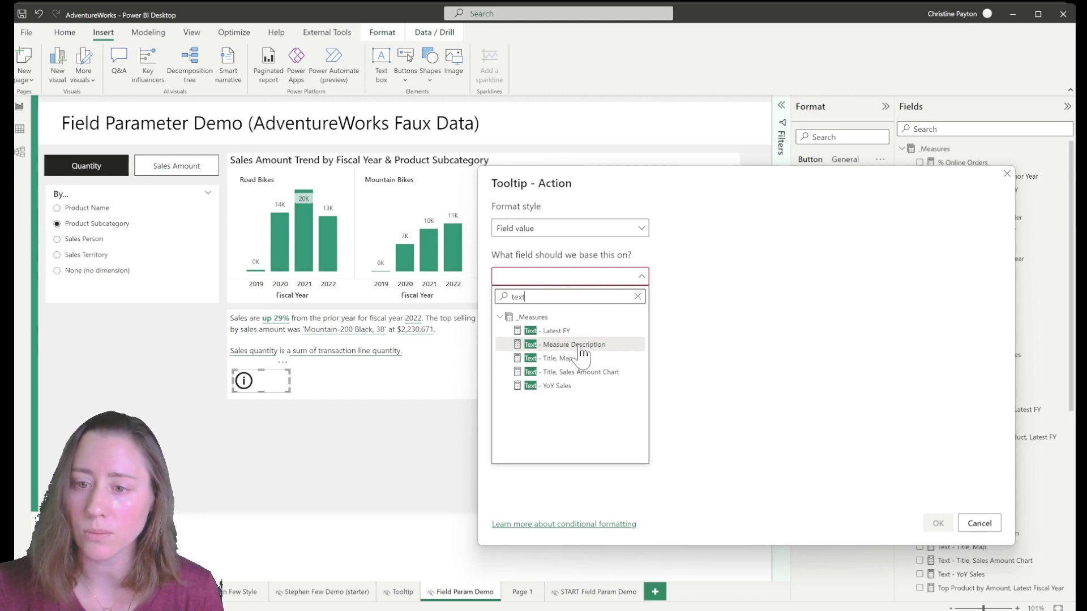
click(603, 351)
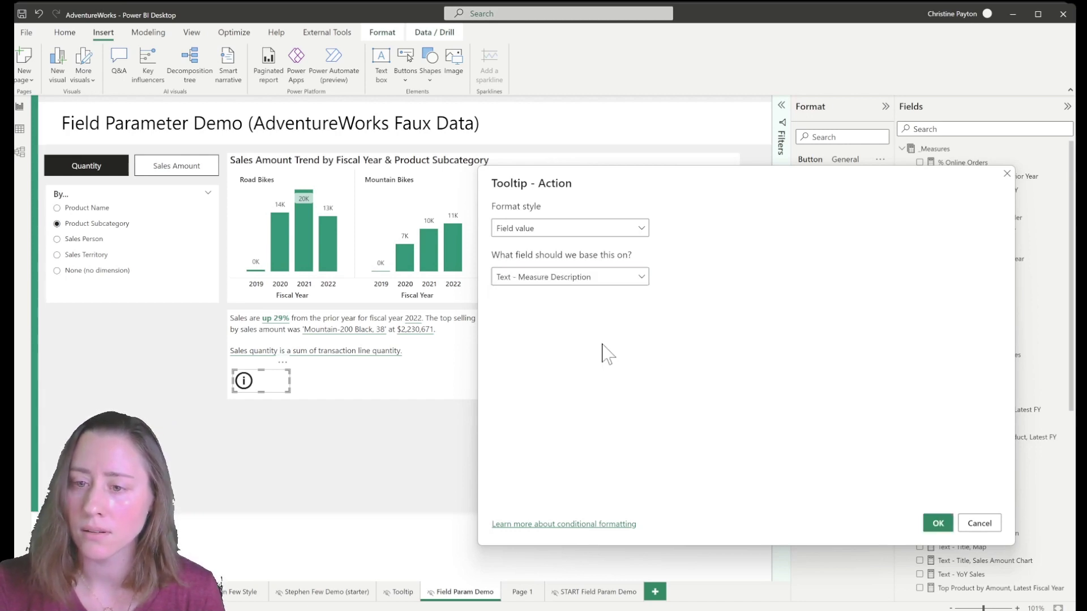
click(938, 525)
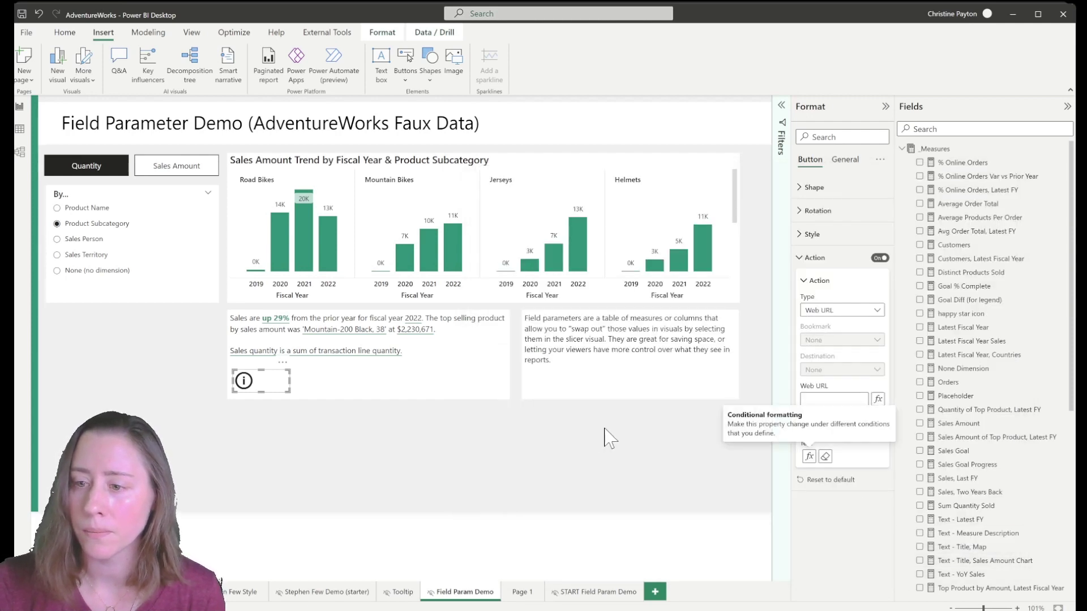
- Check the info button's tooltip, then widen it and shrink it back to a compact size
mouse_move(244, 389)
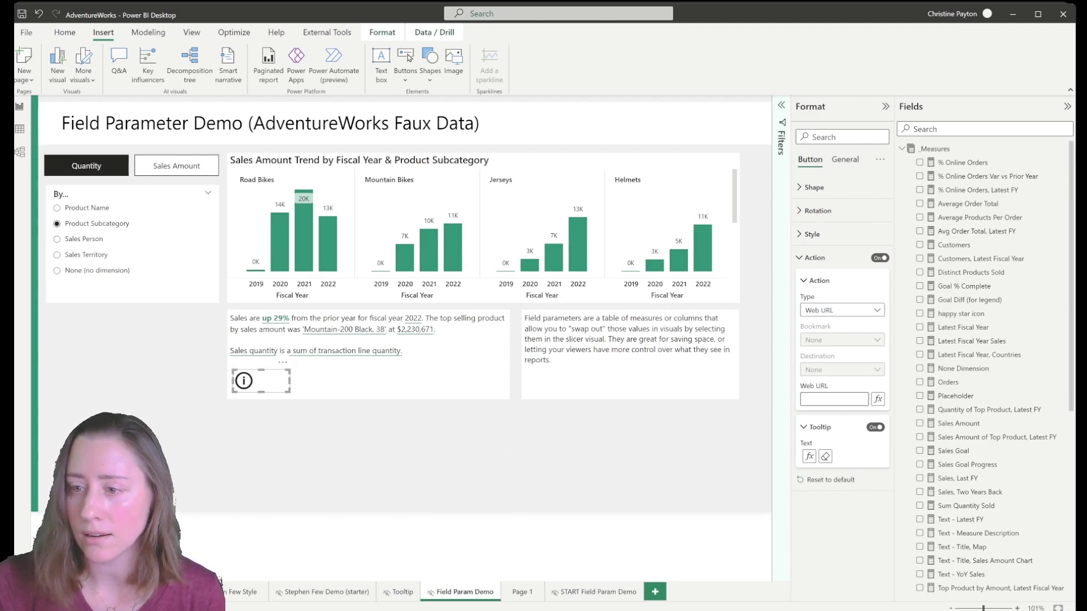
drag(286, 387, 324, 391)
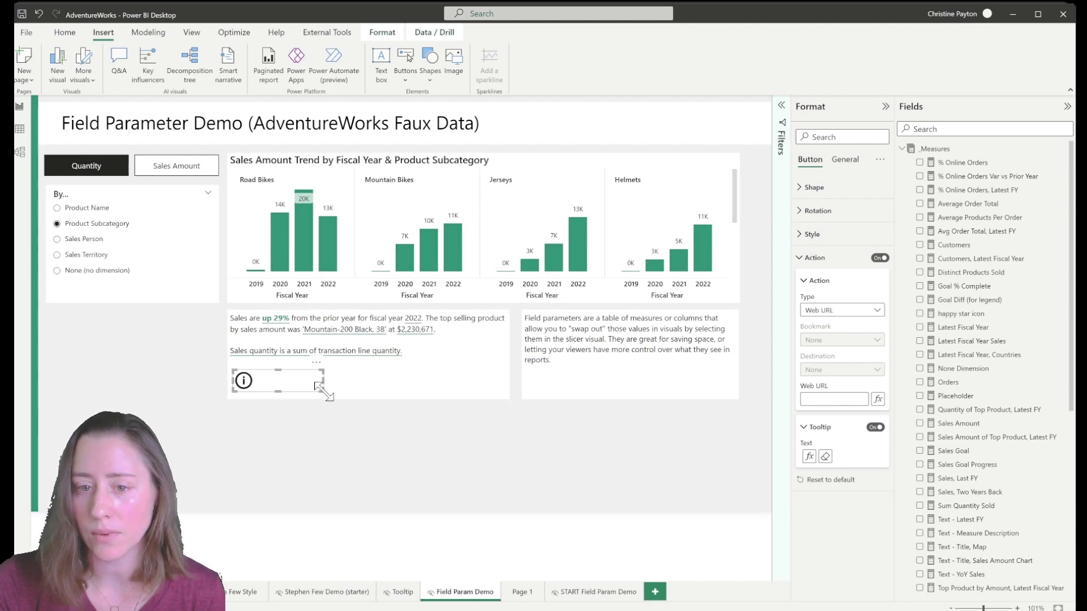
drag(324, 391, 262, 395)
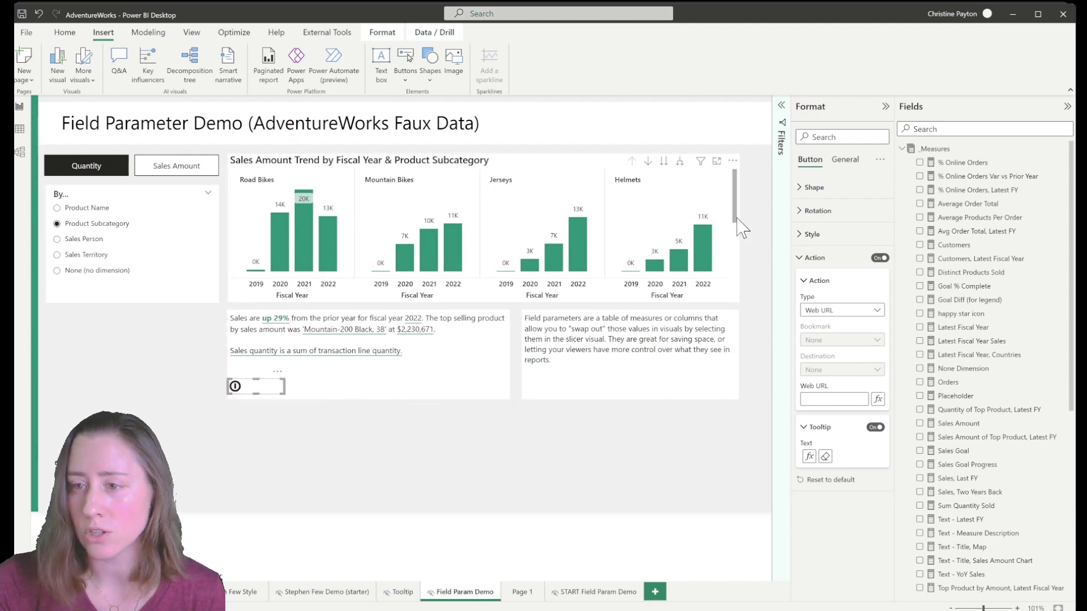
- Turn on the button text with the label 'Definition' and set icon weight to 1 px
click(842, 237)
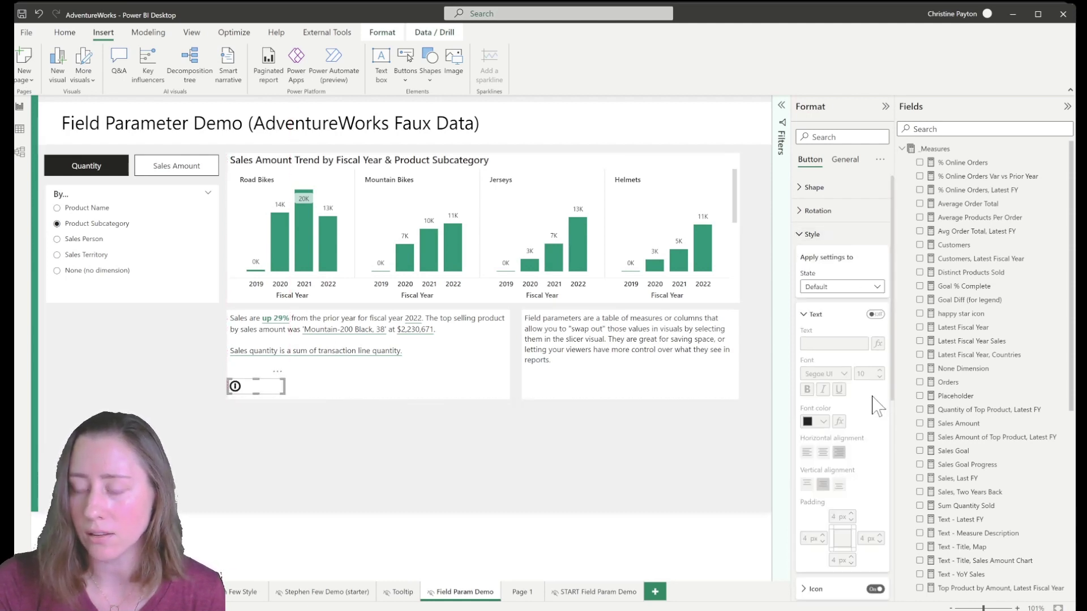
click(875, 315)
scroll(840, 419, down, 3)
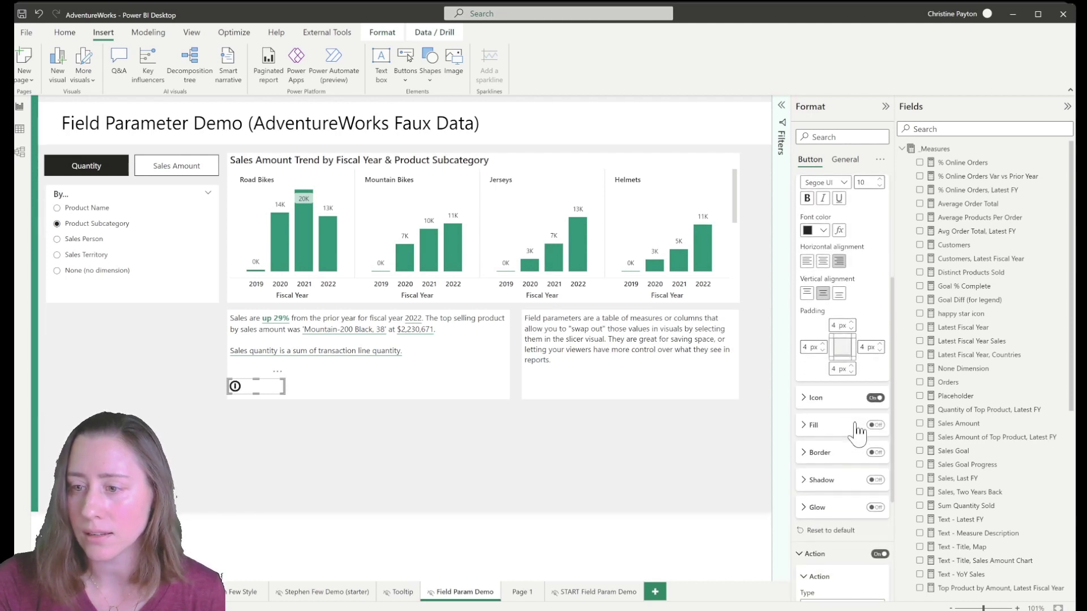
click(841, 403)
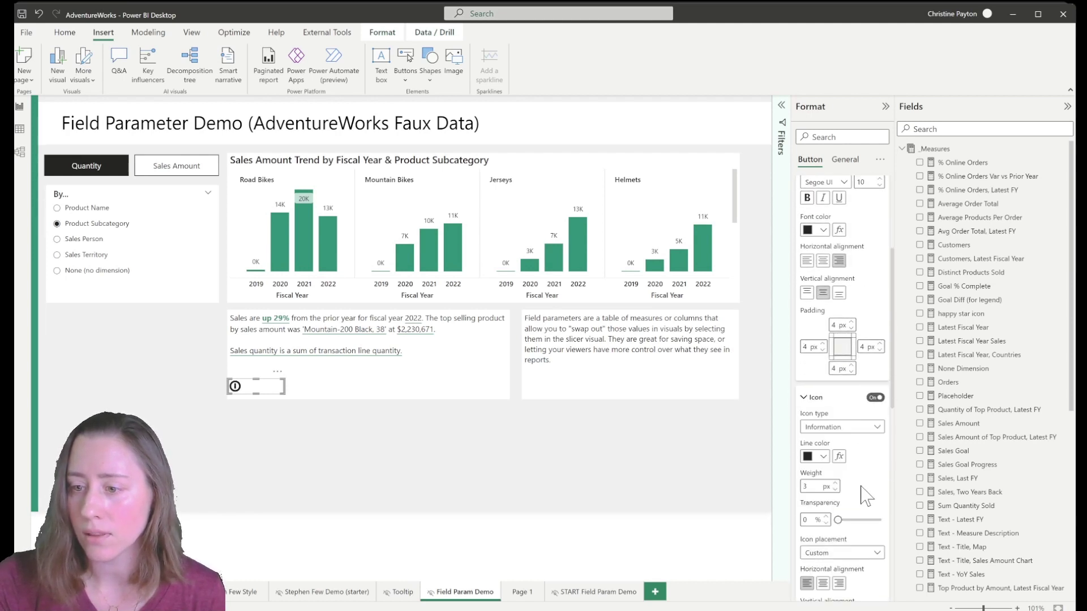
click(835, 490)
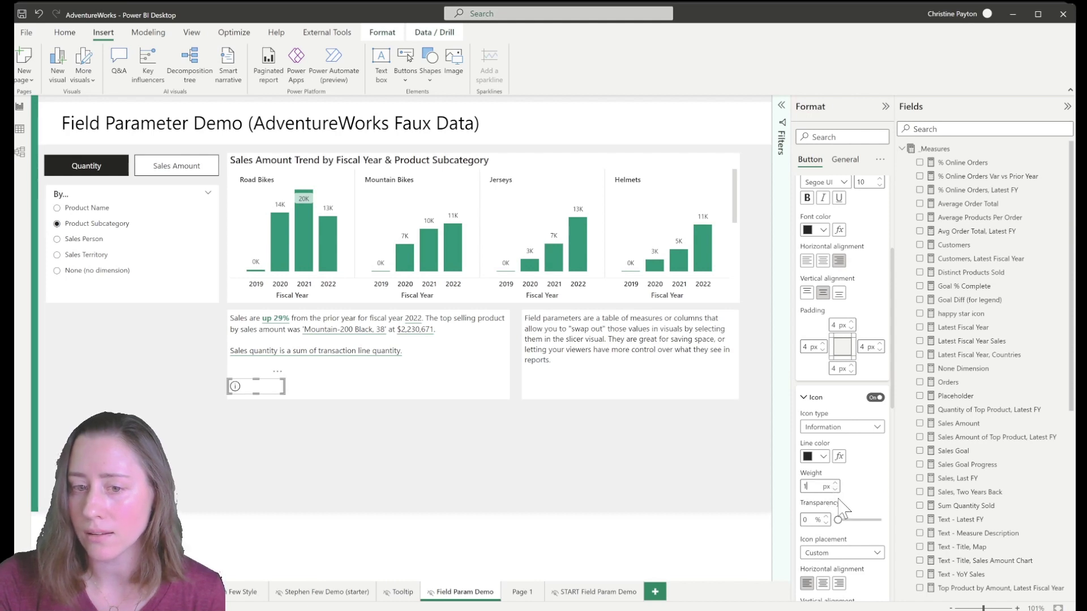
scroll(870, 532, up, 3)
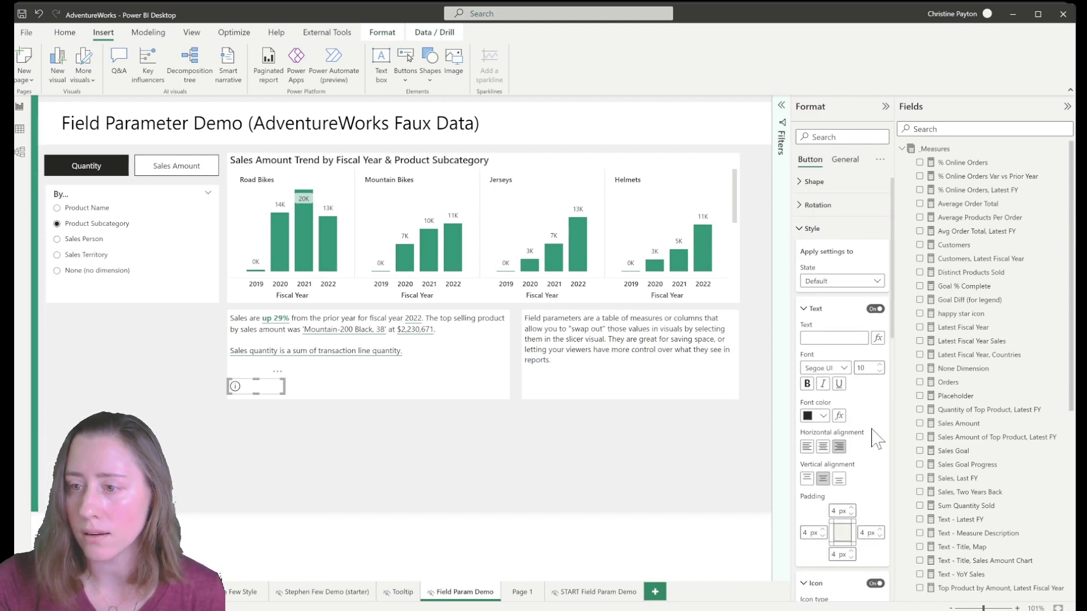
click(809, 343)
text(Definit)
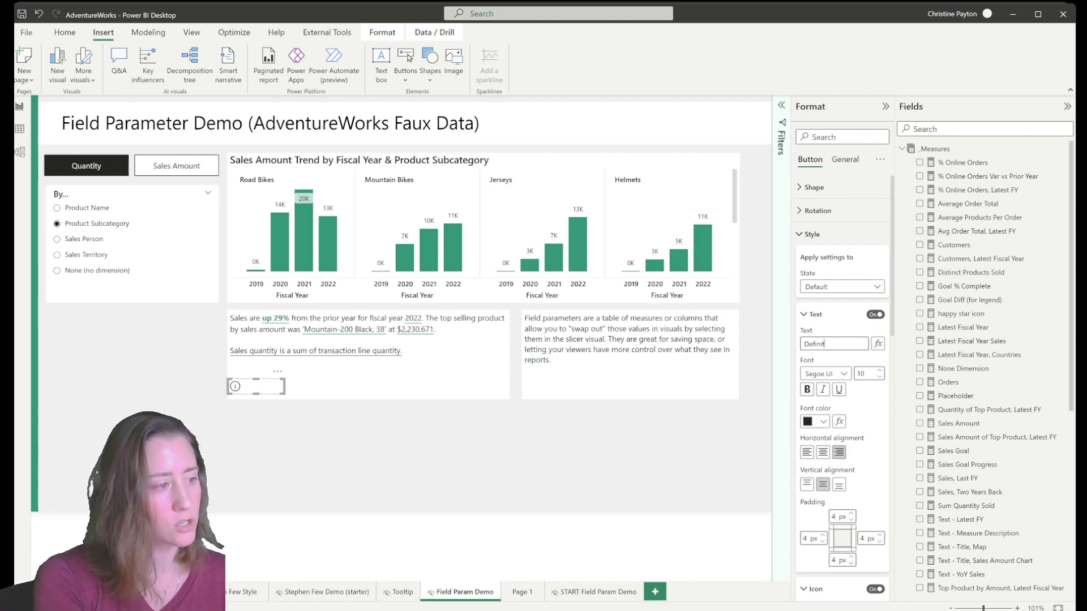
text(ion)
key(Return)
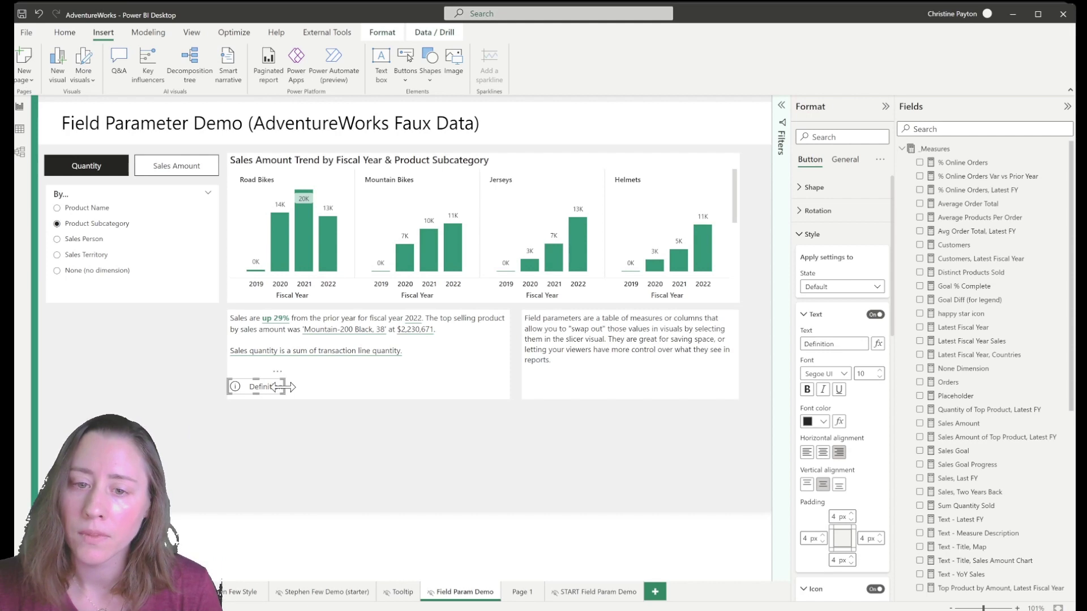
- Make the Definition button narrower and shorter, and reduce its top padding to 2 px
drag(284, 387, 278, 387)
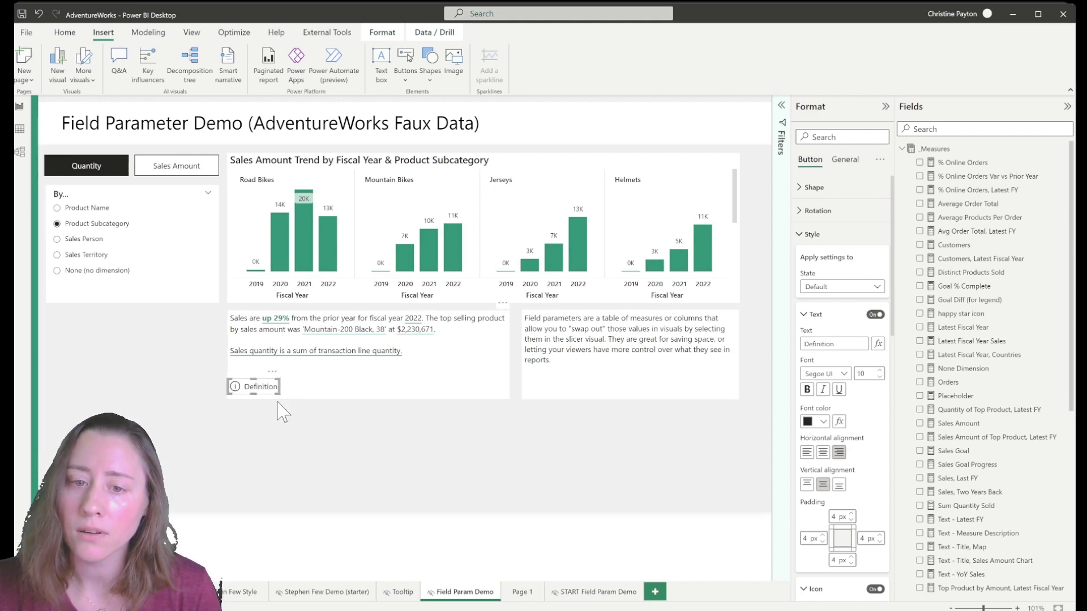
mouse_move(248, 391)
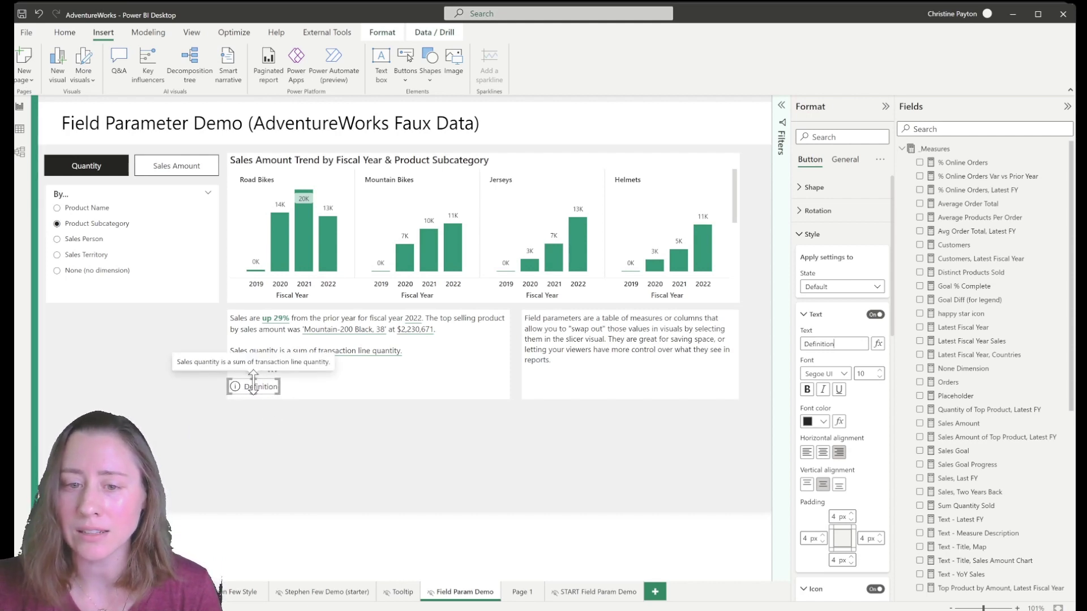
drag(254, 383, 254, 385)
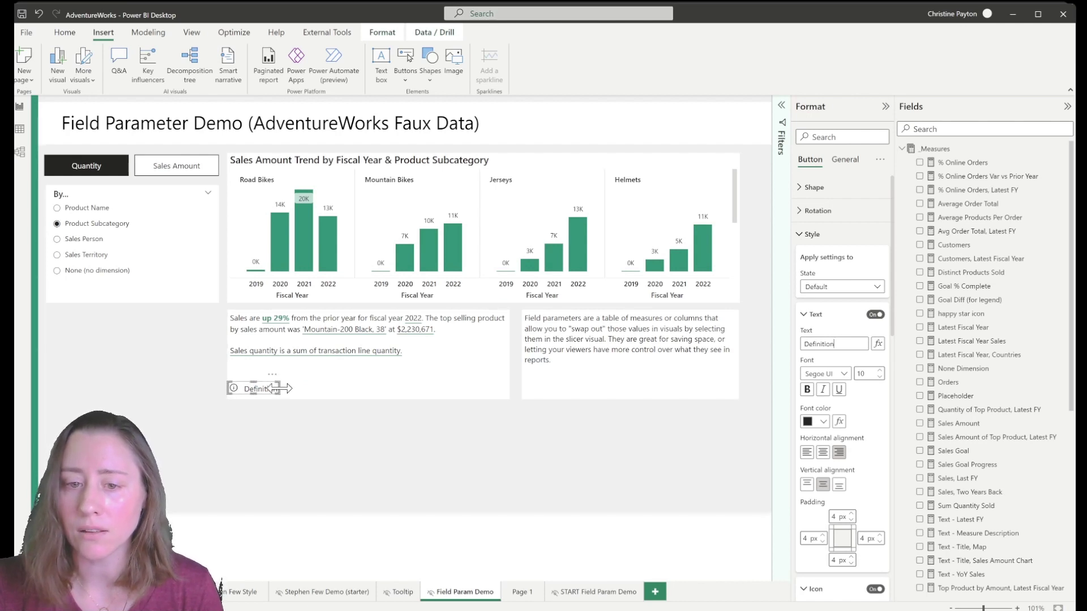
drag(279, 388, 276, 388)
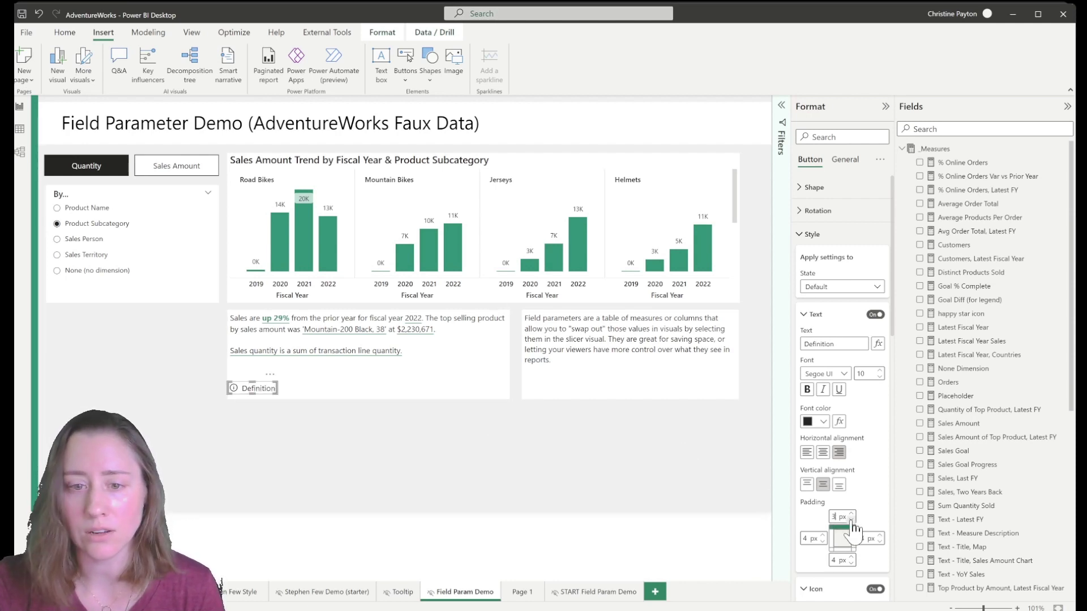
click(851, 514)
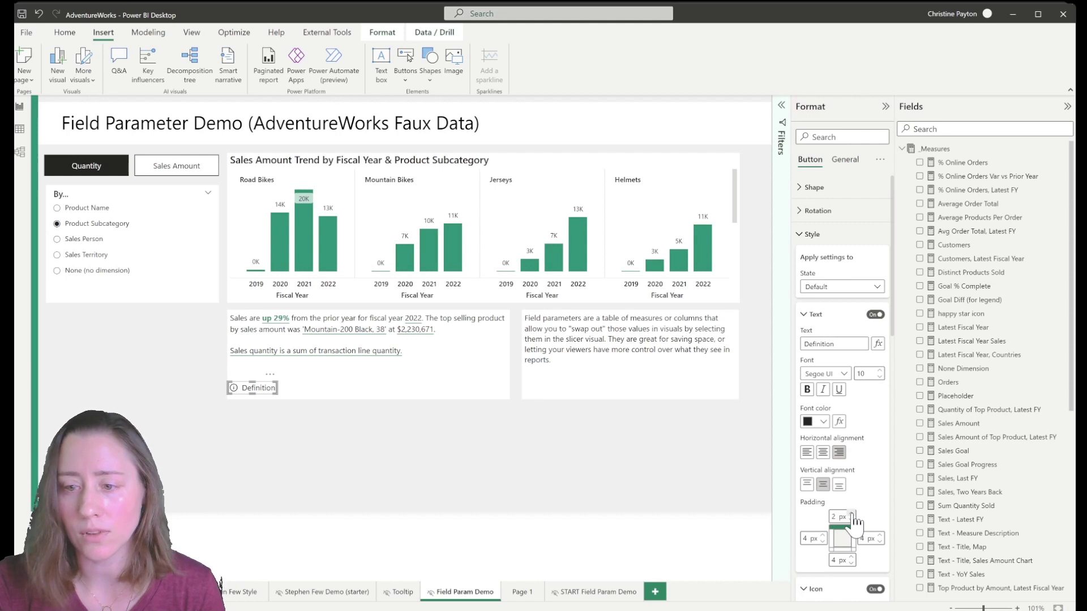
click(376, 490)
mouse_move(245, 396)
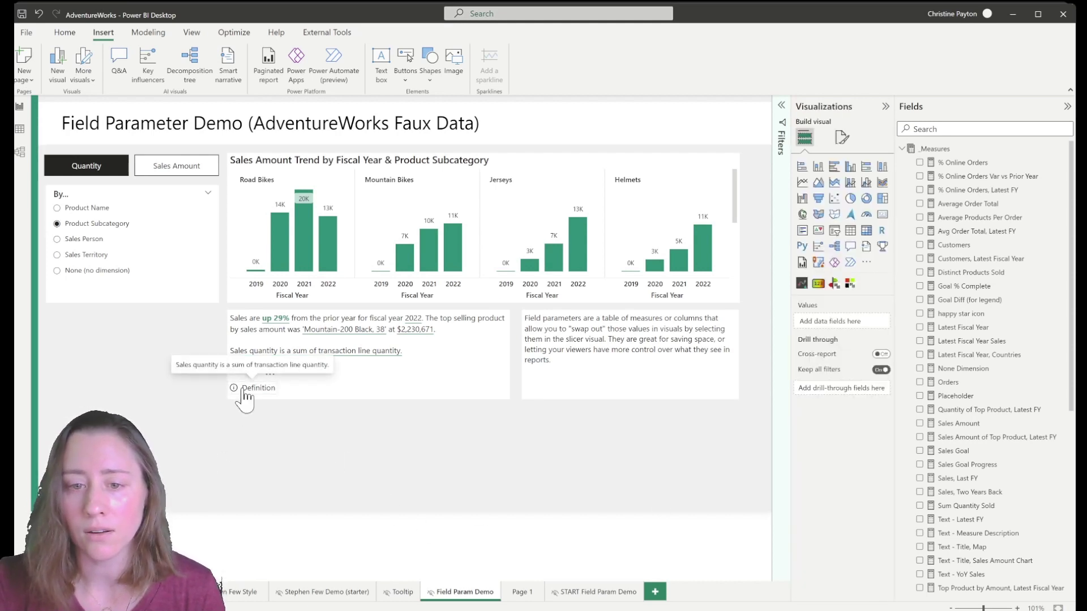
click(164, 165)
mouse_move(249, 390)
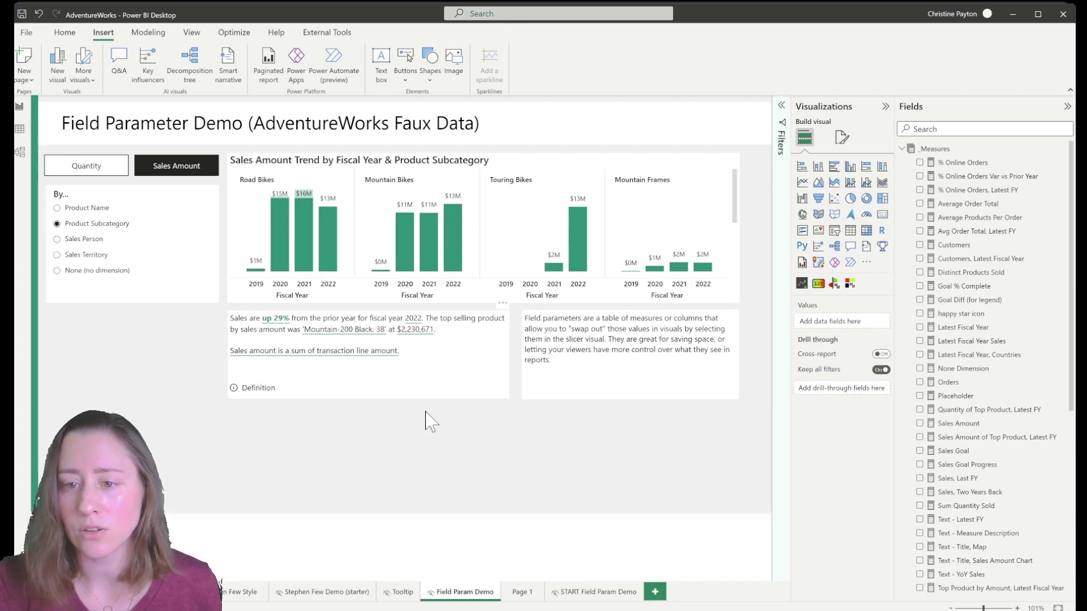
click(85, 169)
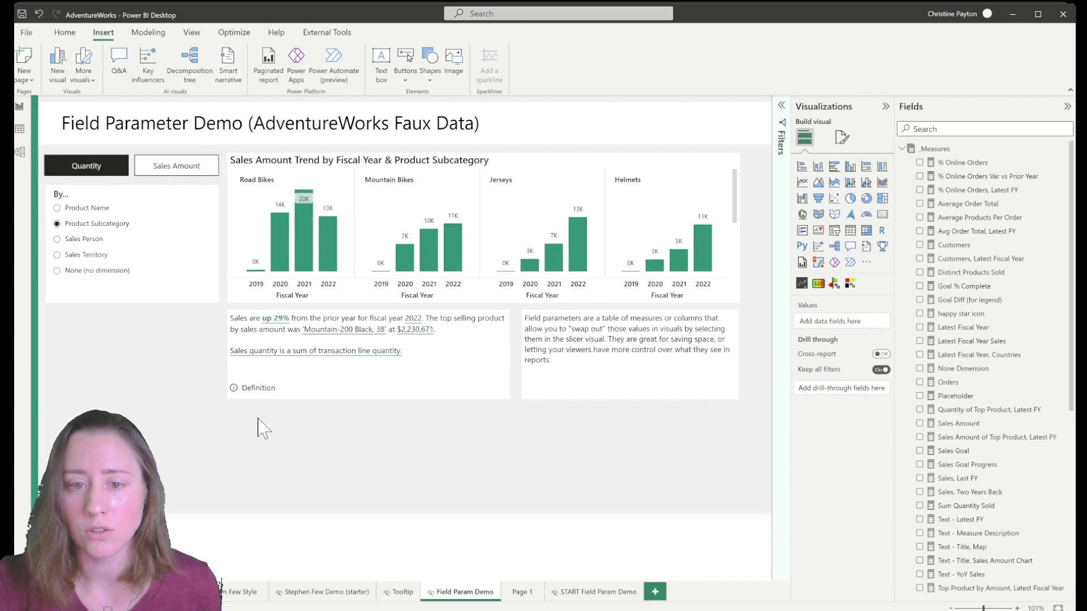